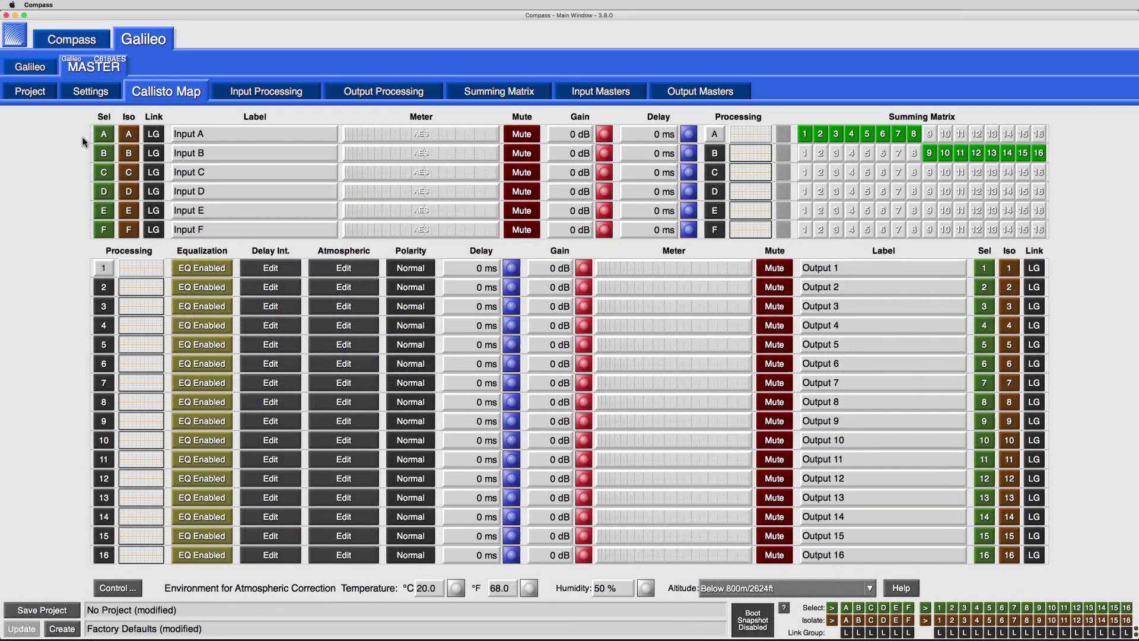
- Select inputs A–D and outputs 1–4 together
click(105, 138)
click(105, 156)
click(104, 173)
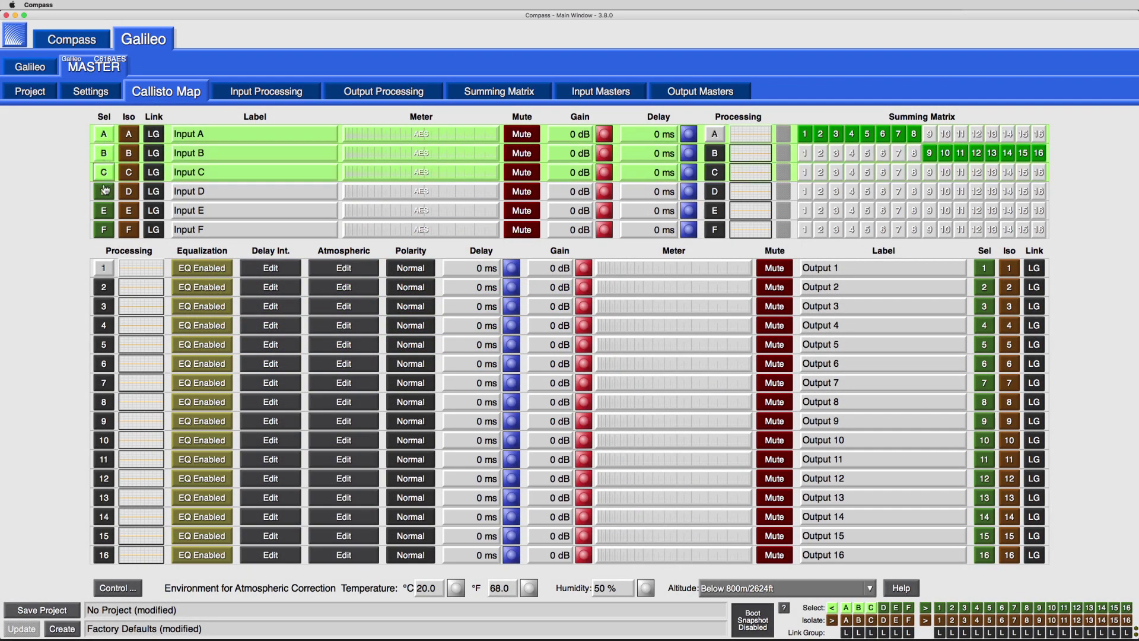
click(105, 191)
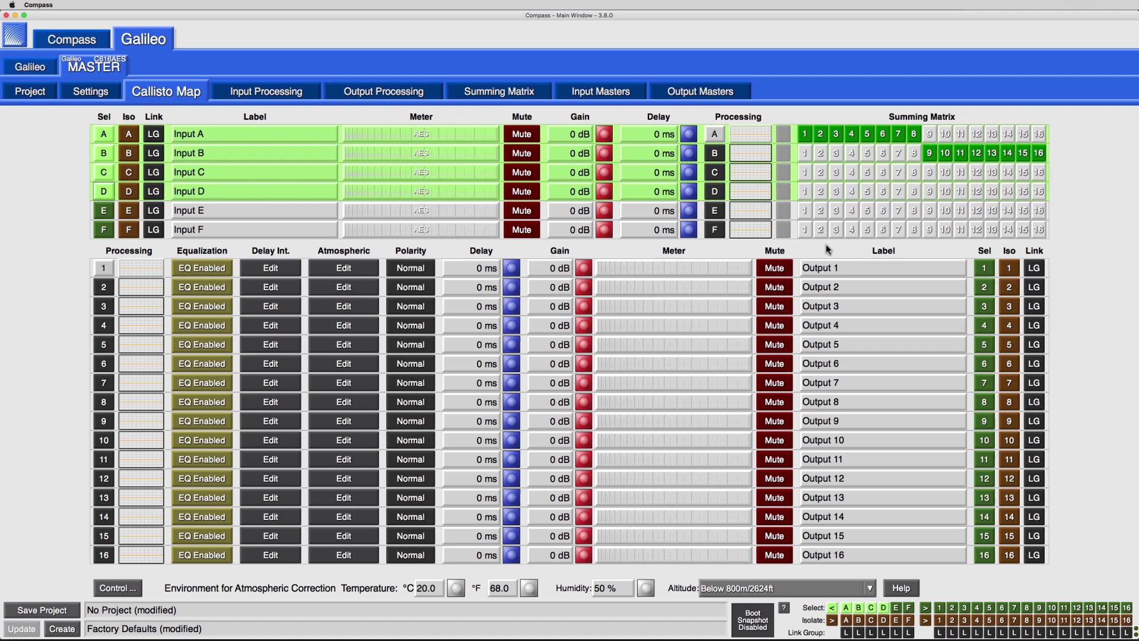
click(984, 267)
click(985, 291)
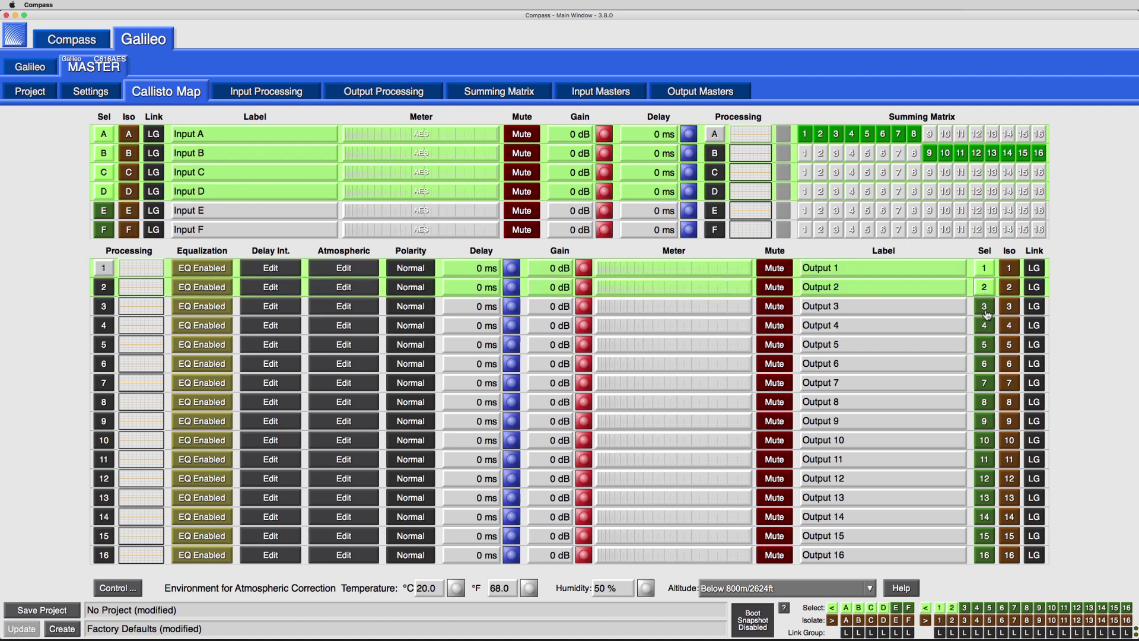
click(985, 309)
click(985, 327)
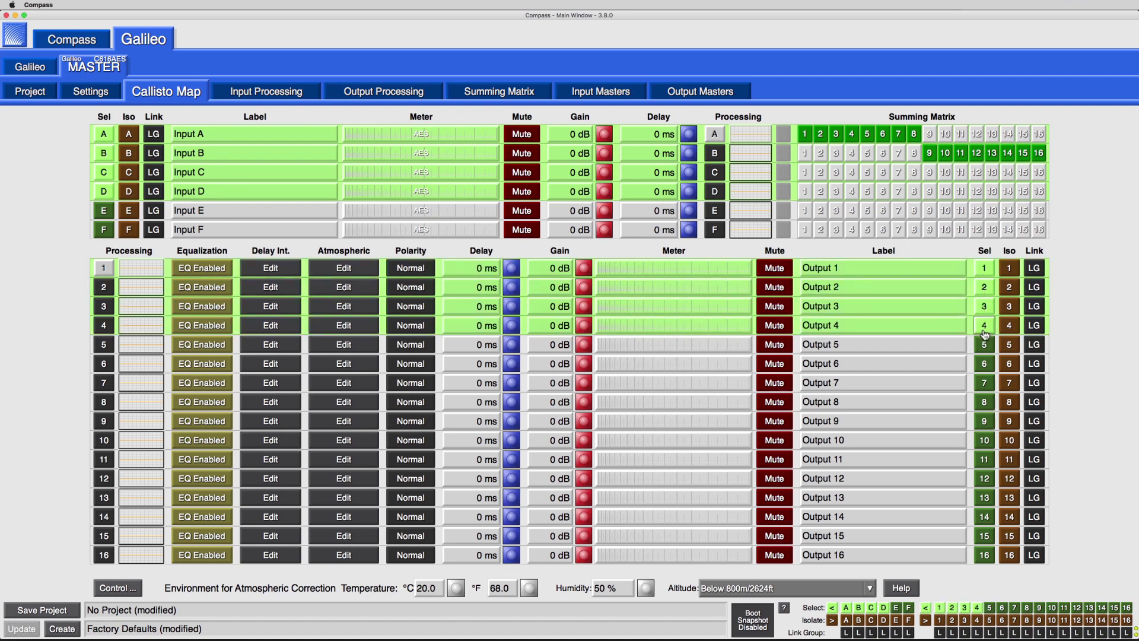
- Mute inputs A–D and set them to −3 dB gain with 1.09 ms delay
click(778, 270)
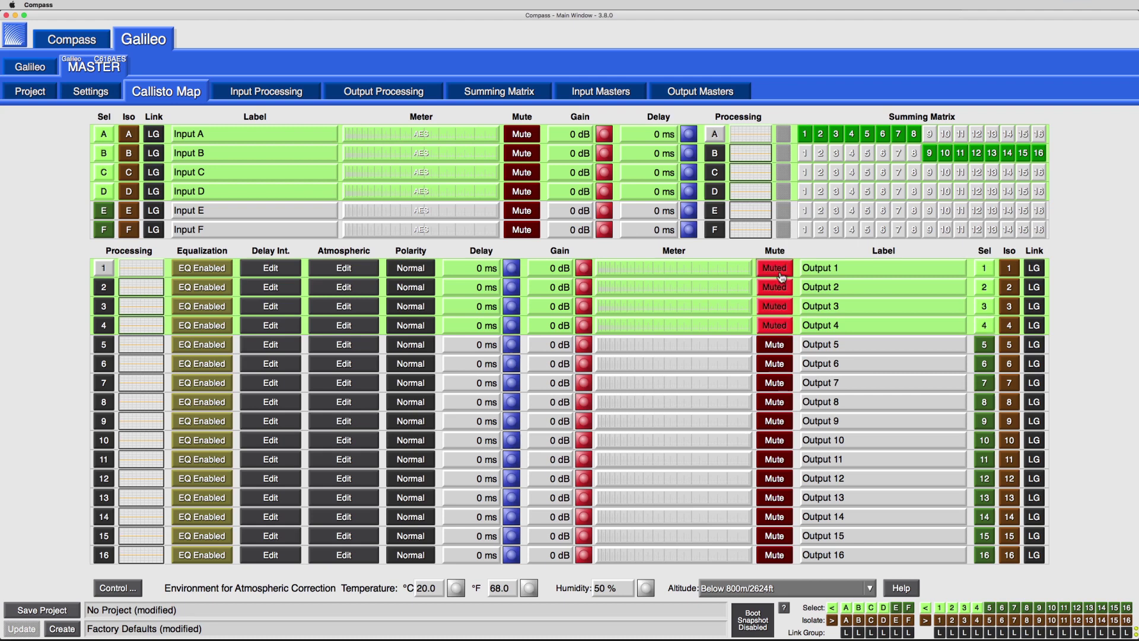
click(780, 274)
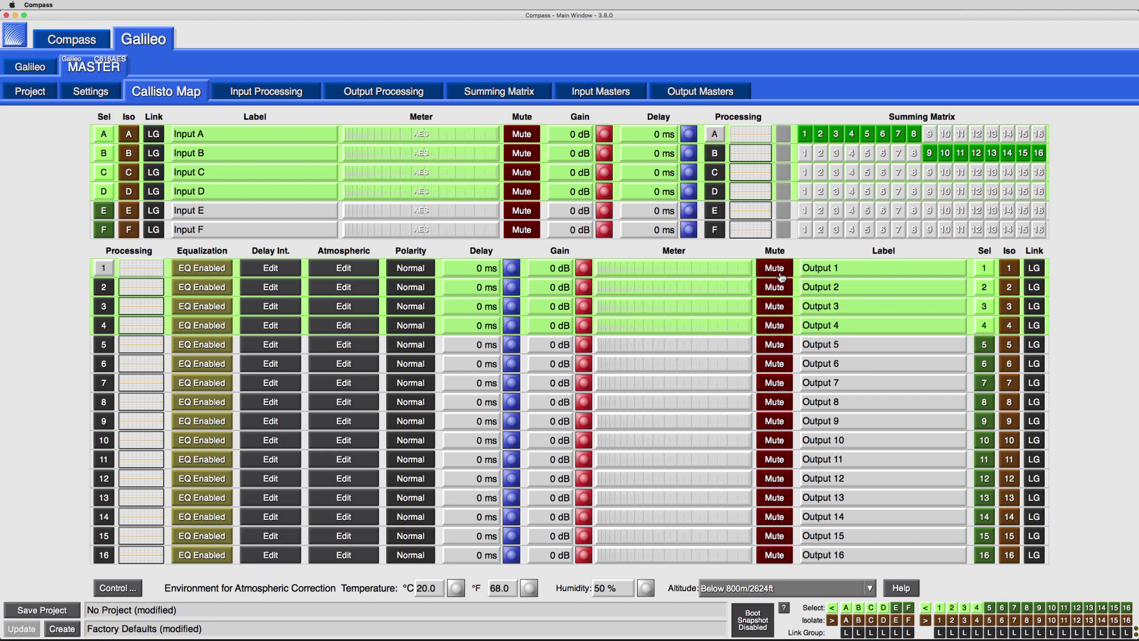
click(522, 137)
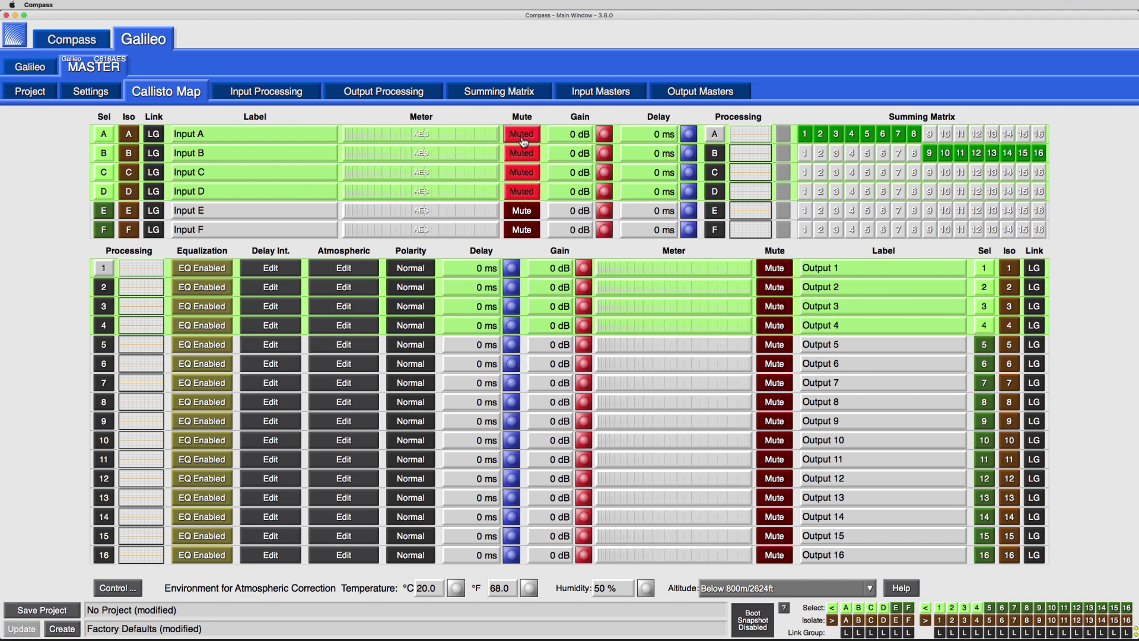
click(553, 136)
key(BackSpace)
text(-3)
key(Return)
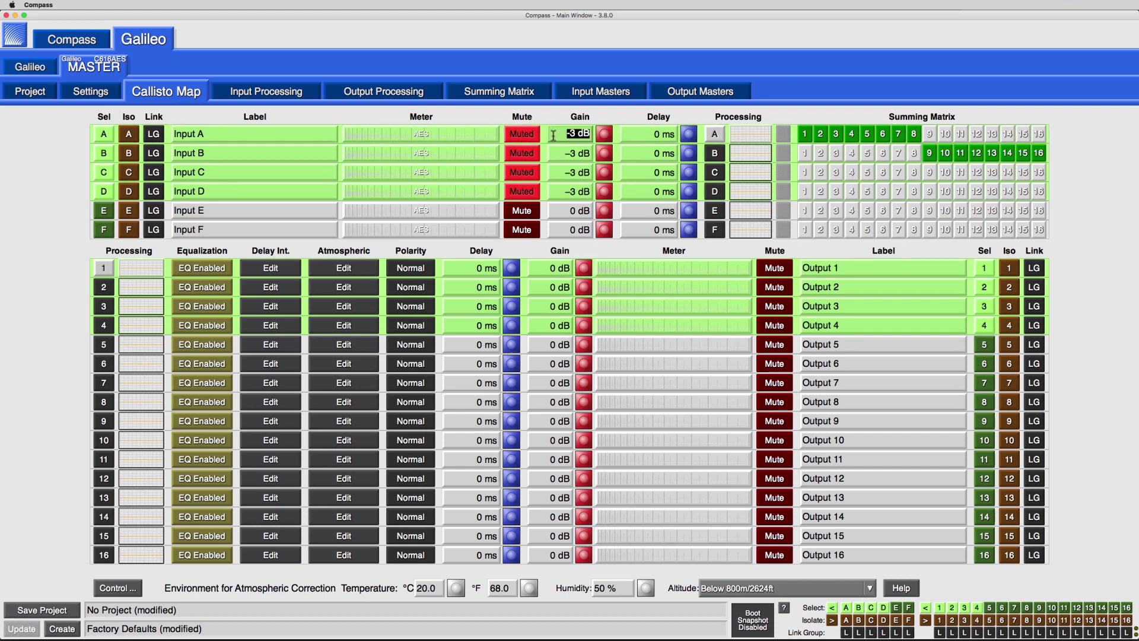
click(686, 144)
drag(687, 143, 684, 95)
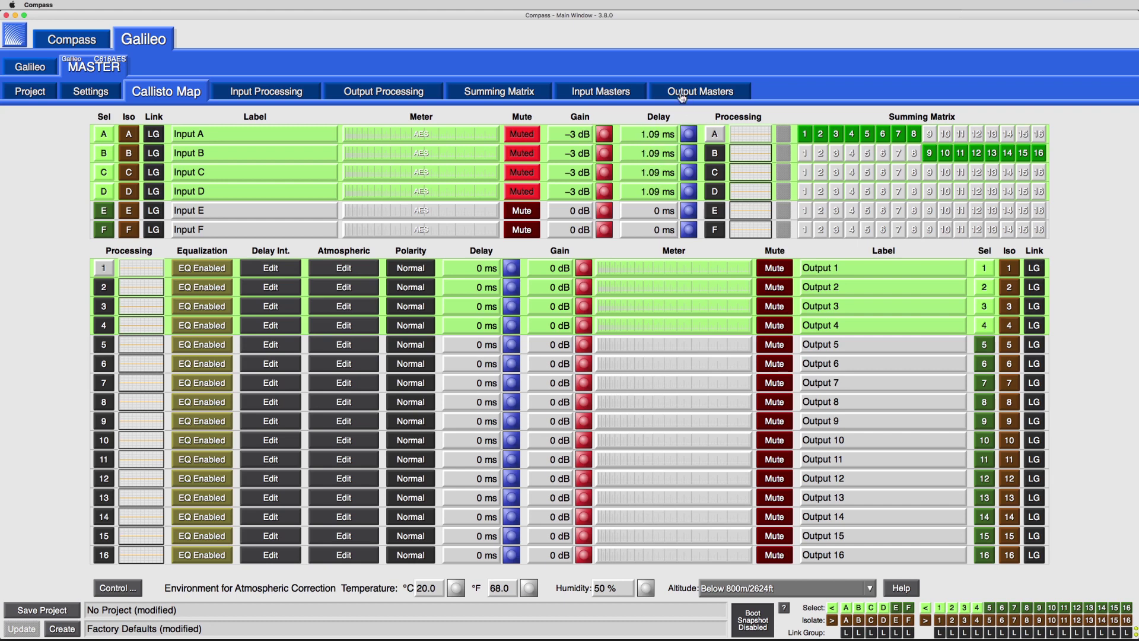
- Test EQ bypass and polarity on outputs 1–4, leaving EQ enabled and polarity Normal
click(202, 271)
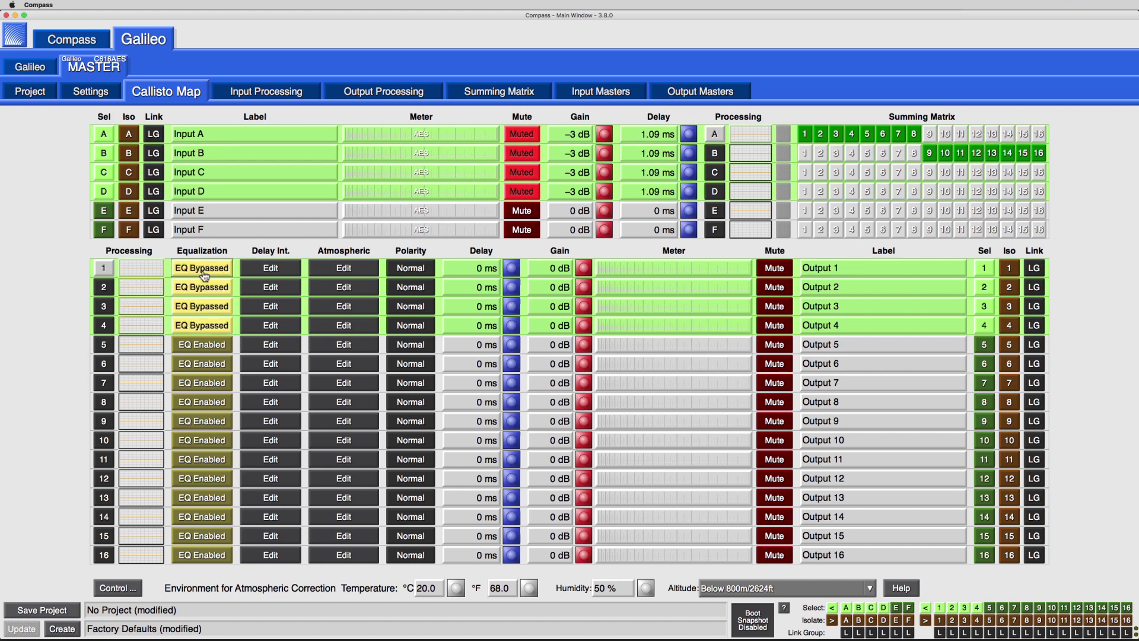
click(204, 275)
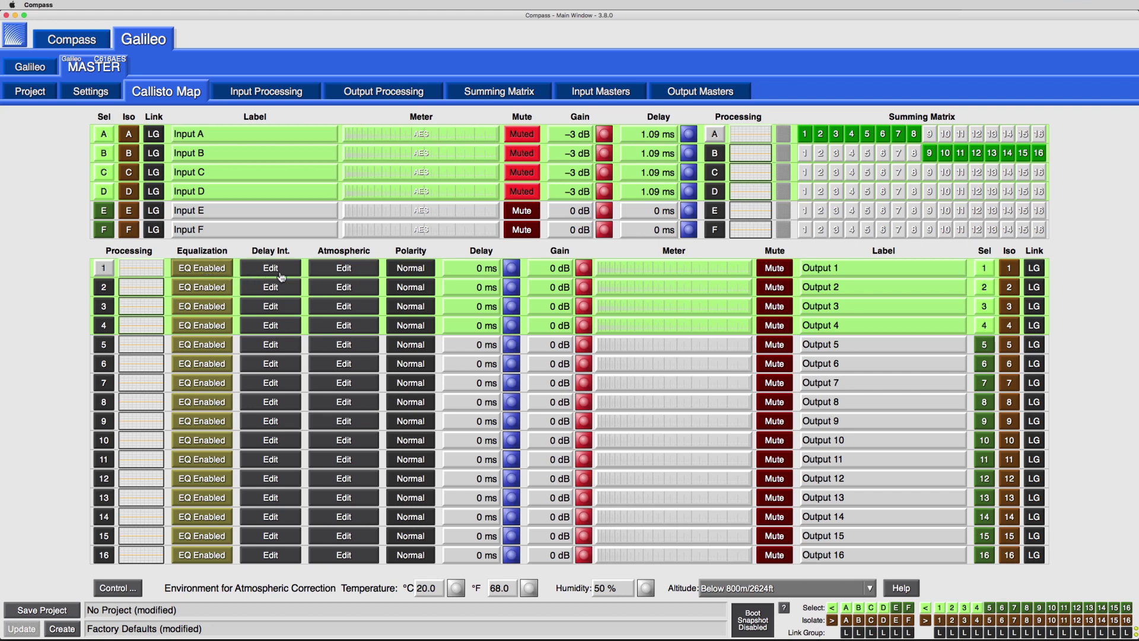
click(418, 280)
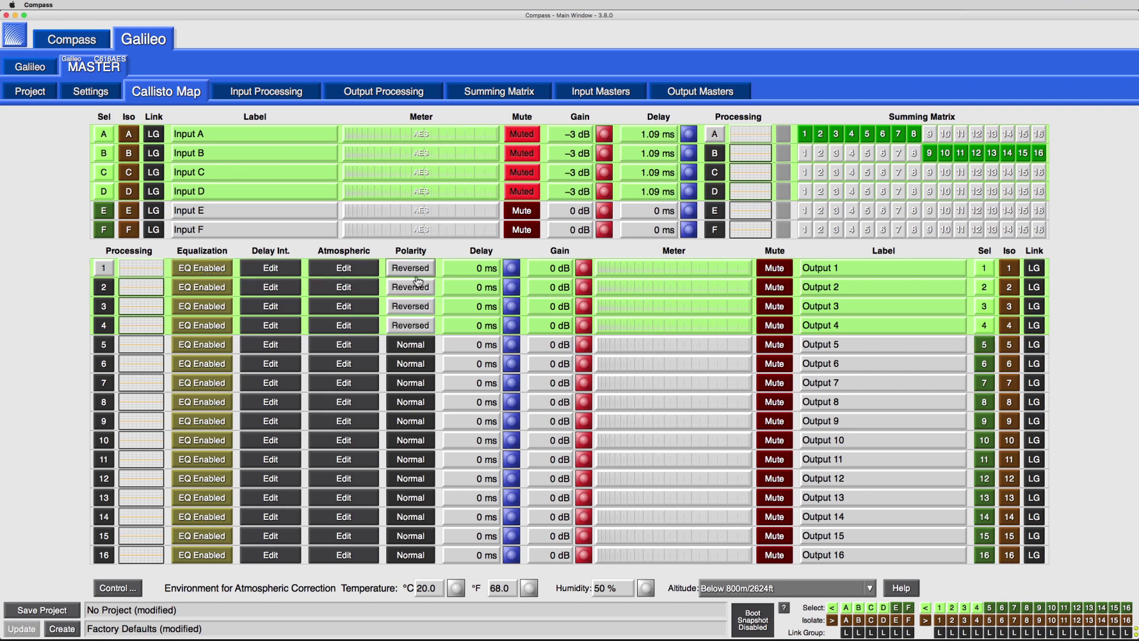
click(419, 280)
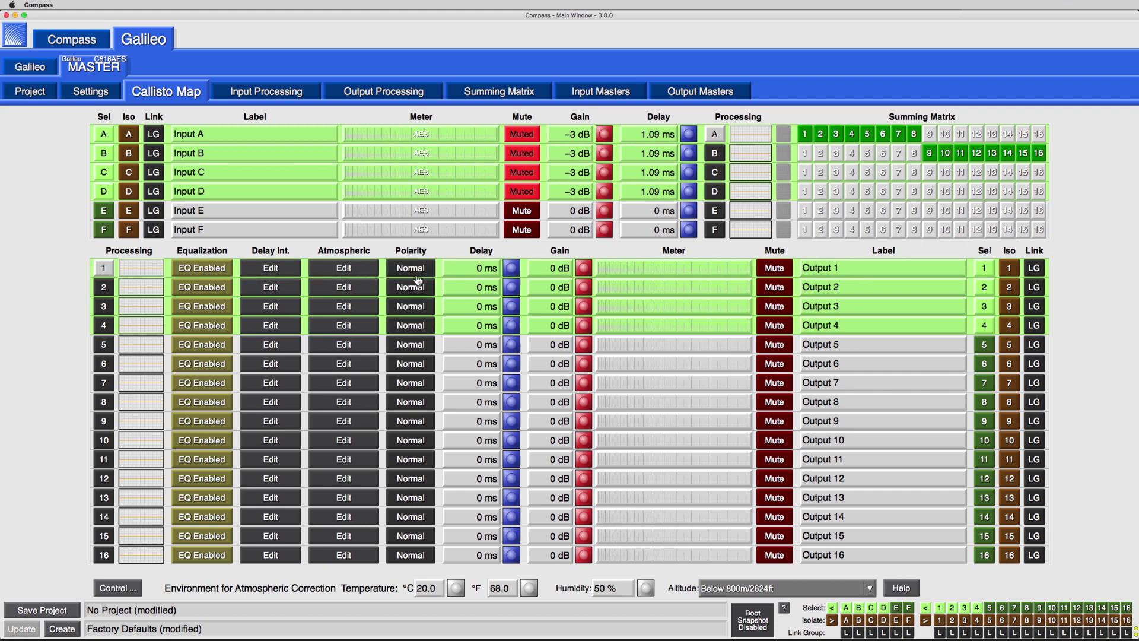
- Apply a TruShaping low shelf of about −18 dB below 125 Hz to inputs A–D in Input Processing
click(267, 93)
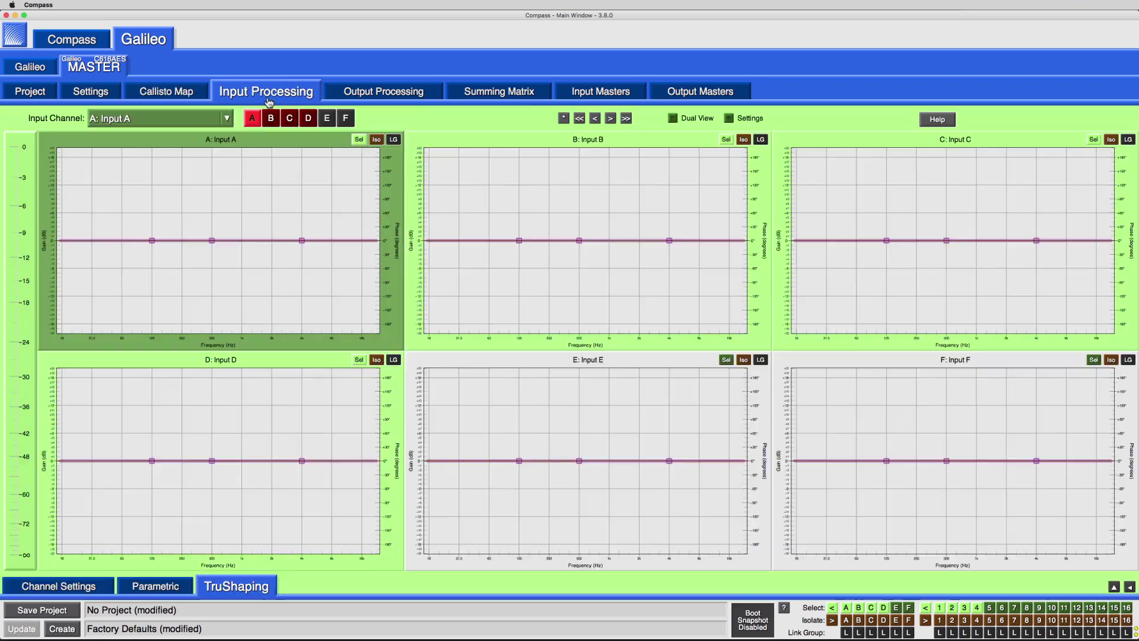
drag(110, 237, 96, 312)
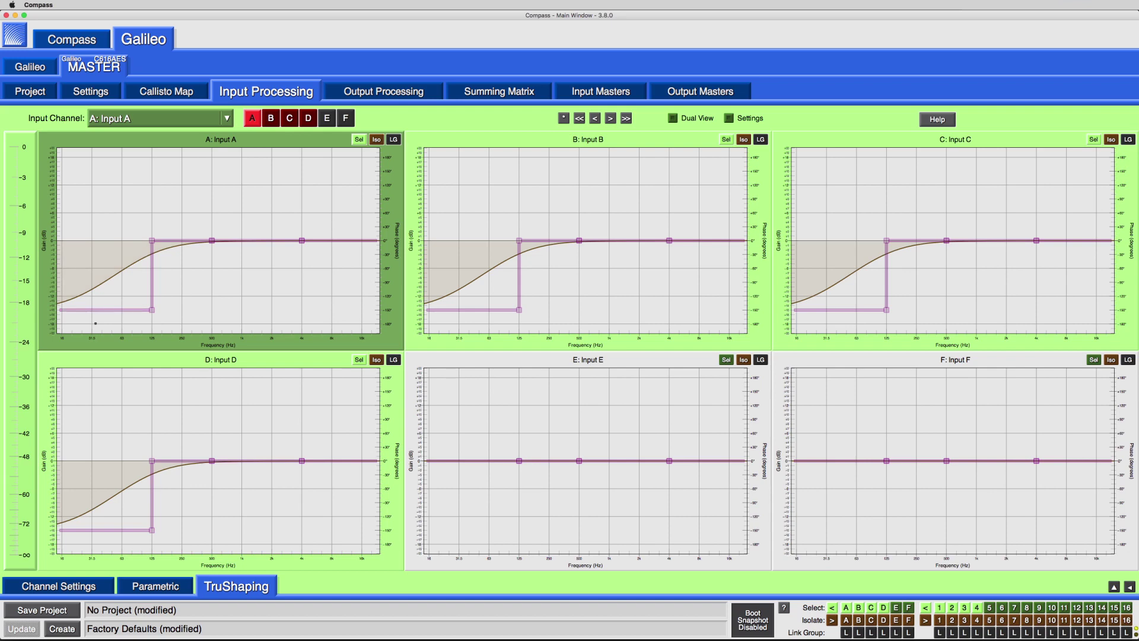
click(165, 95)
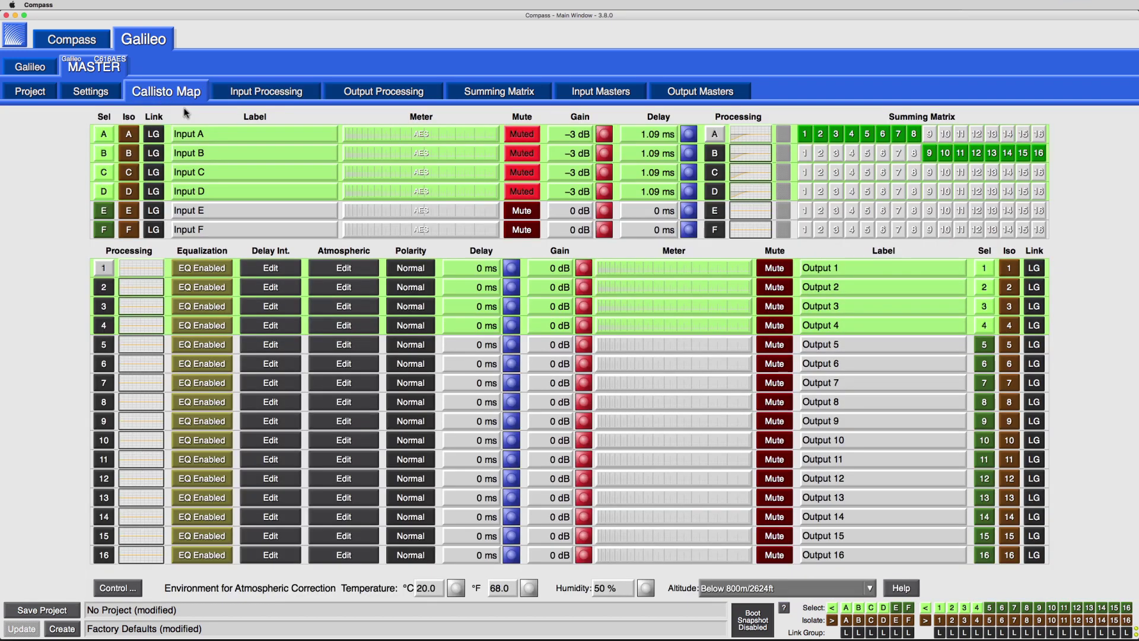
- Label Input A 'LEFT' and Input B 'RIGHT'
click(212, 133)
text(LEF)
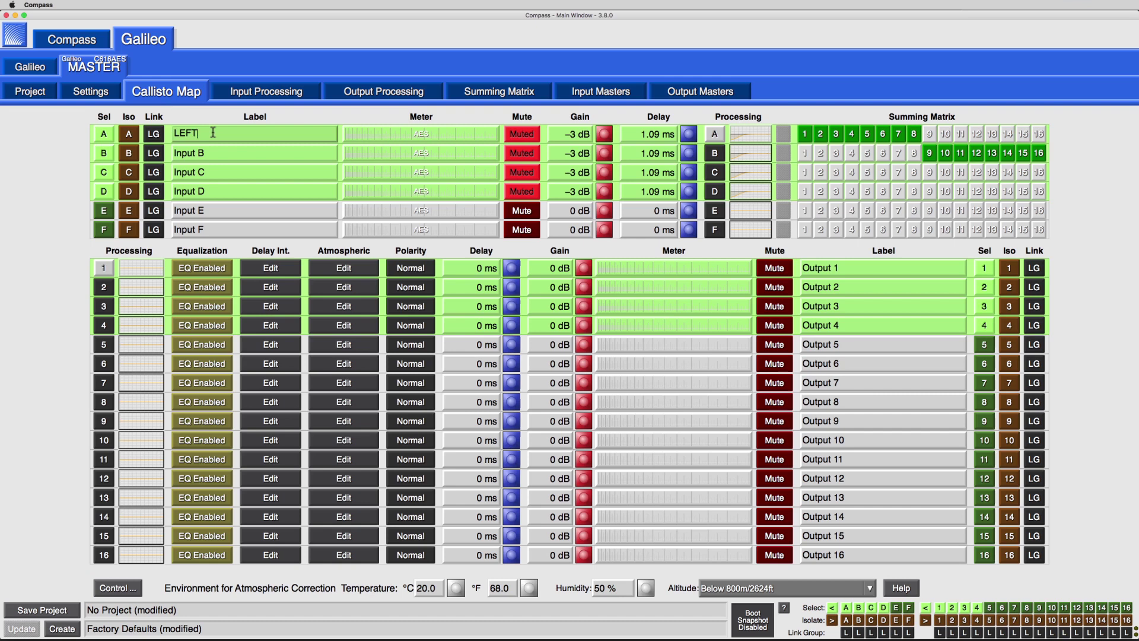
text(T)
click(216, 152)
text(RI)
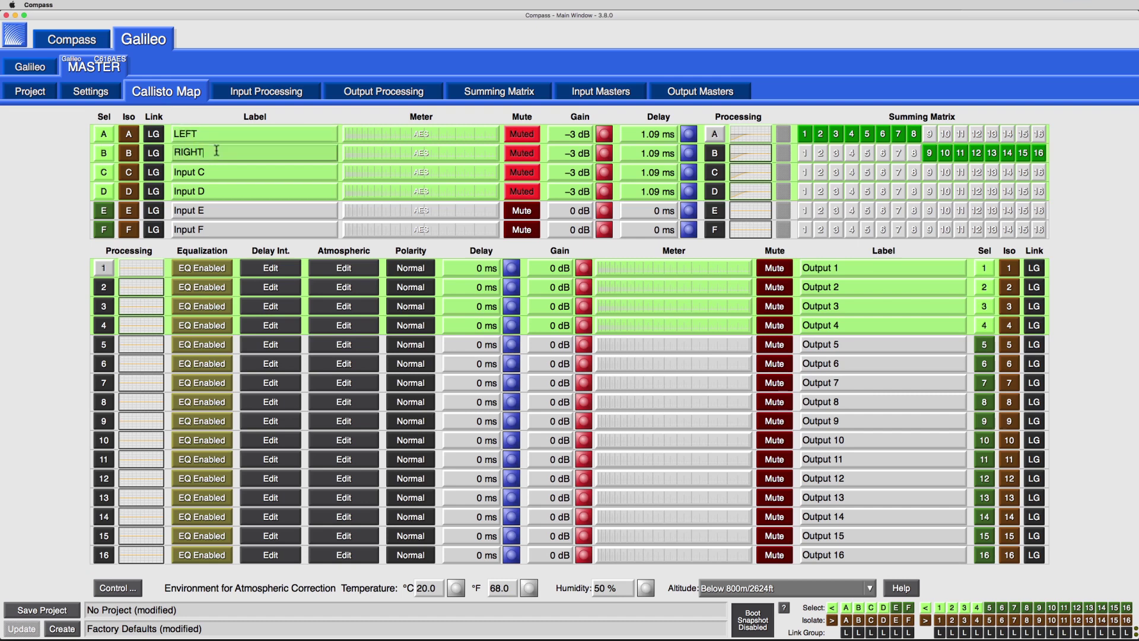
text(GHT)
- Isolate Input D and set LEFT, RIGHT and Input C to −2 dB gain with 2.09 ms delay
click(129, 194)
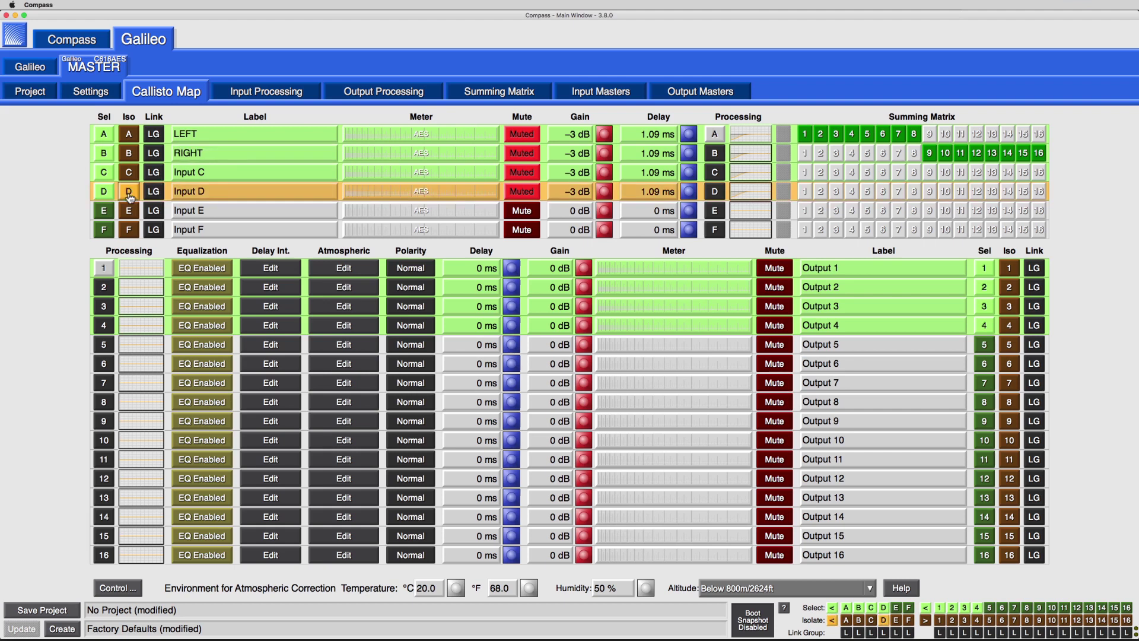
click(520, 137)
click(520, 137)
click(552, 135)
text(-2)
key(Return)
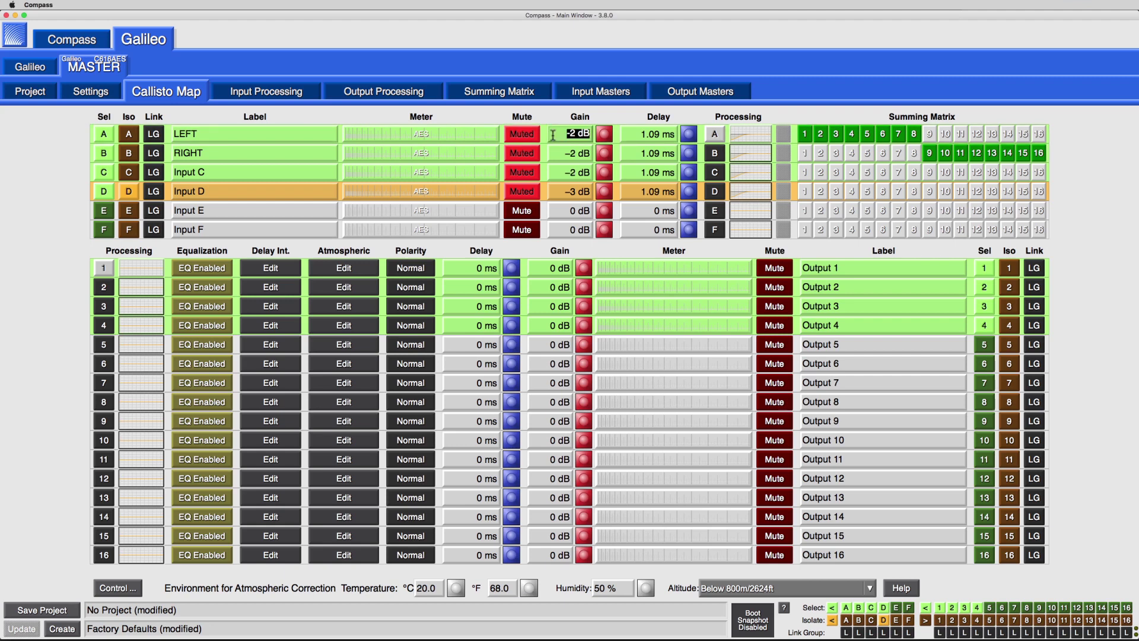
click(688, 141)
drag(689, 143, 685, 97)
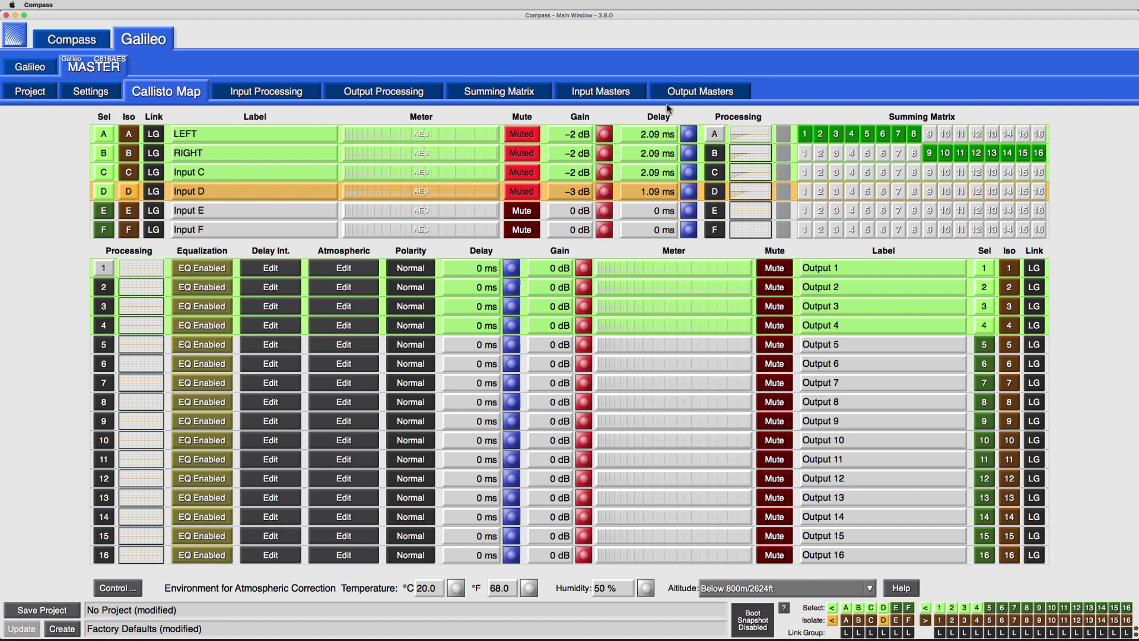
- Set Input D's gain to −6 dB
click(558, 191)
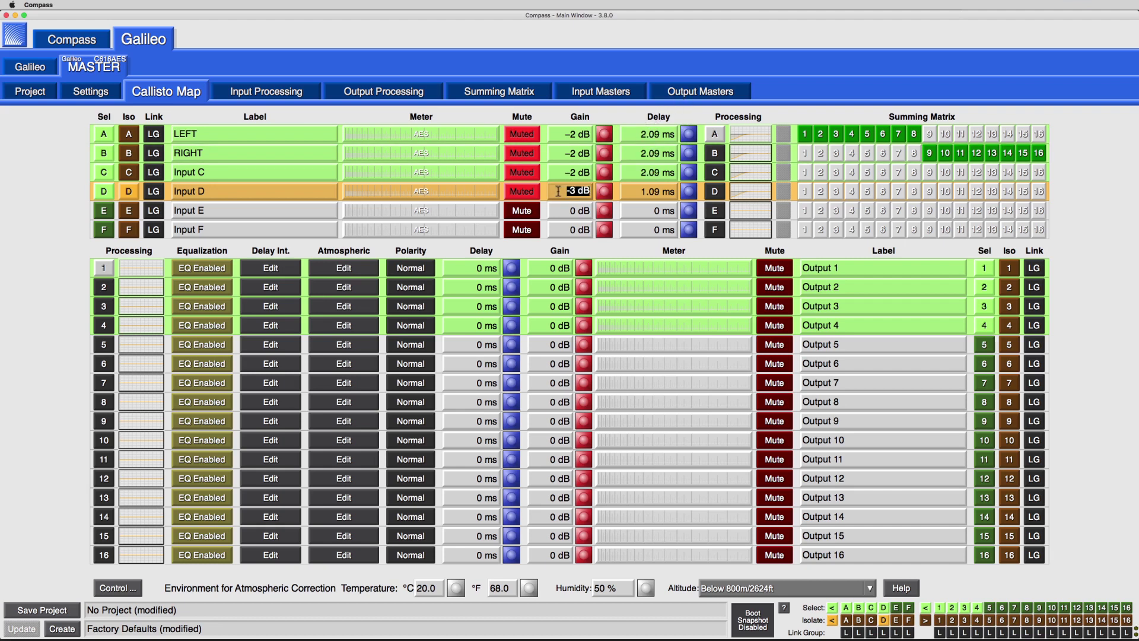
text(-6)
key(Return)
- Isolate Output 1 and move its highest U-shaping band from 4 kHz to about 16 kHz
click(403, 100)
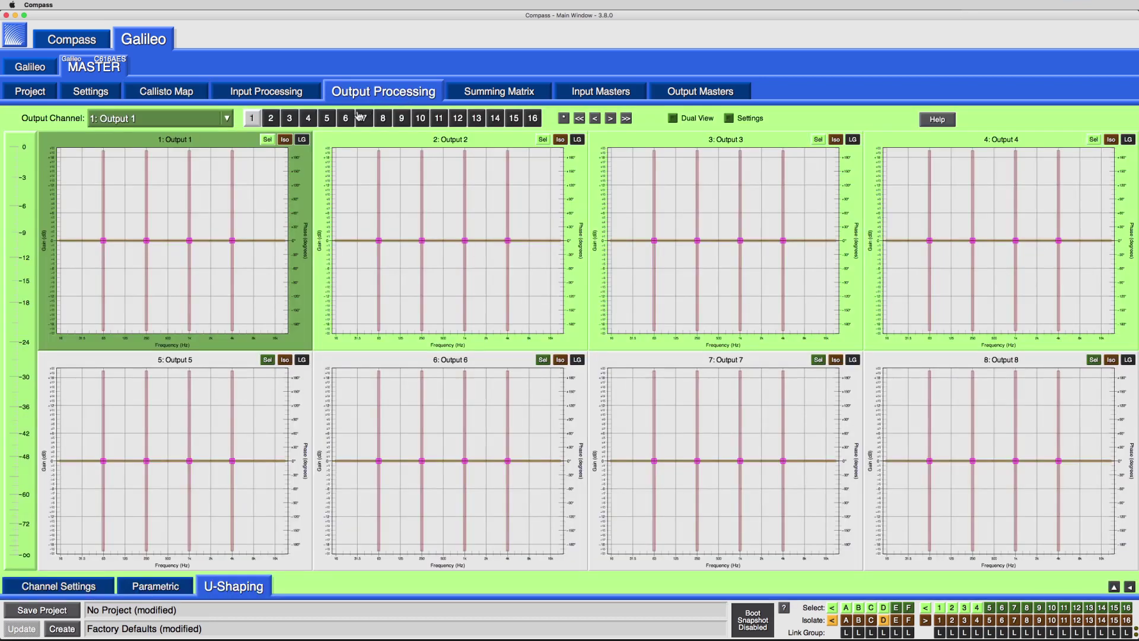
click(284, 141)
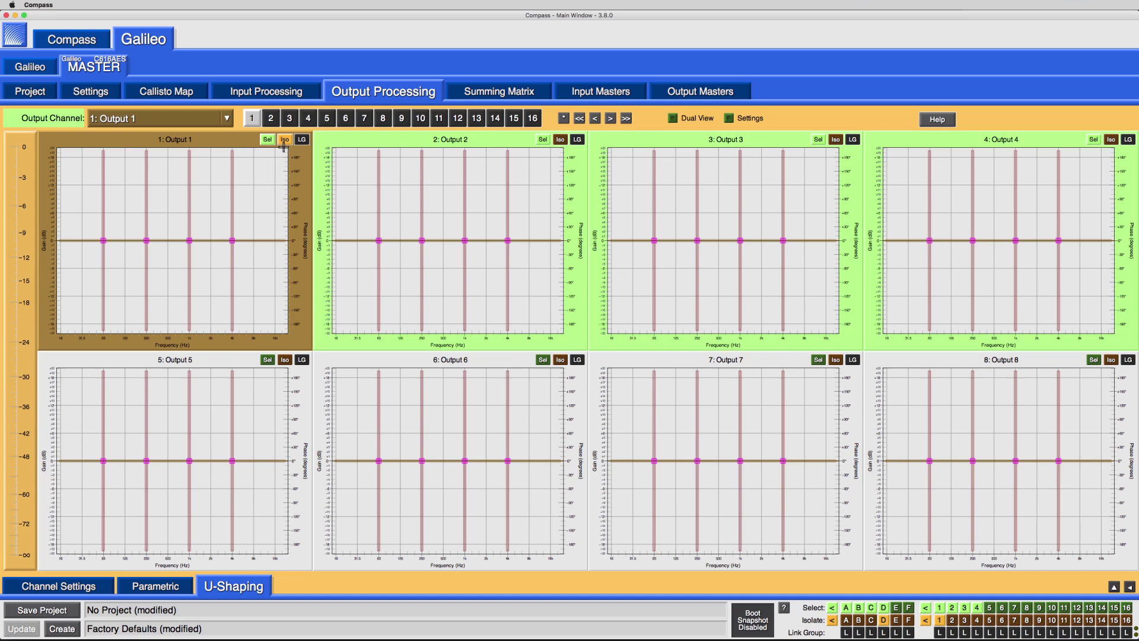
click(233, 213)
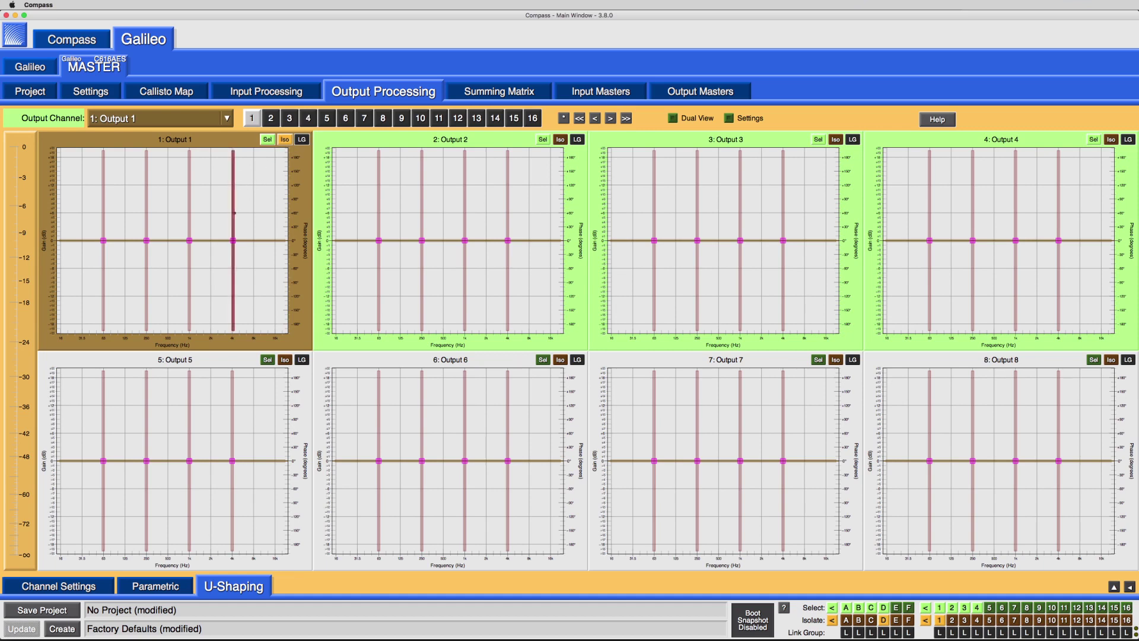
drag(234, 213, 276, 217)
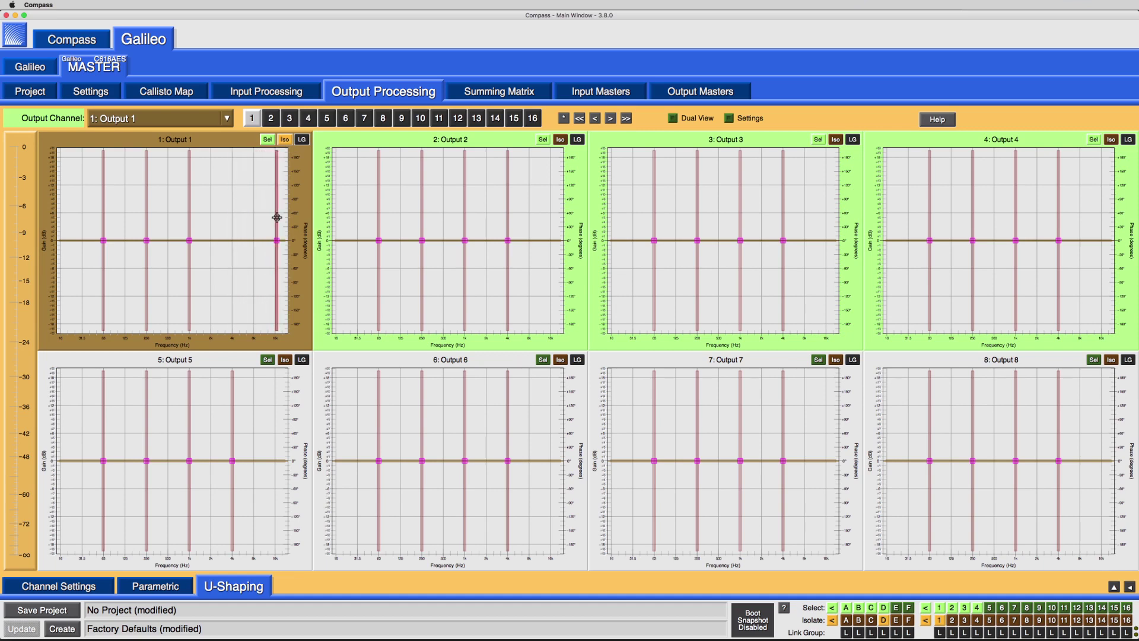
click(166, 92)
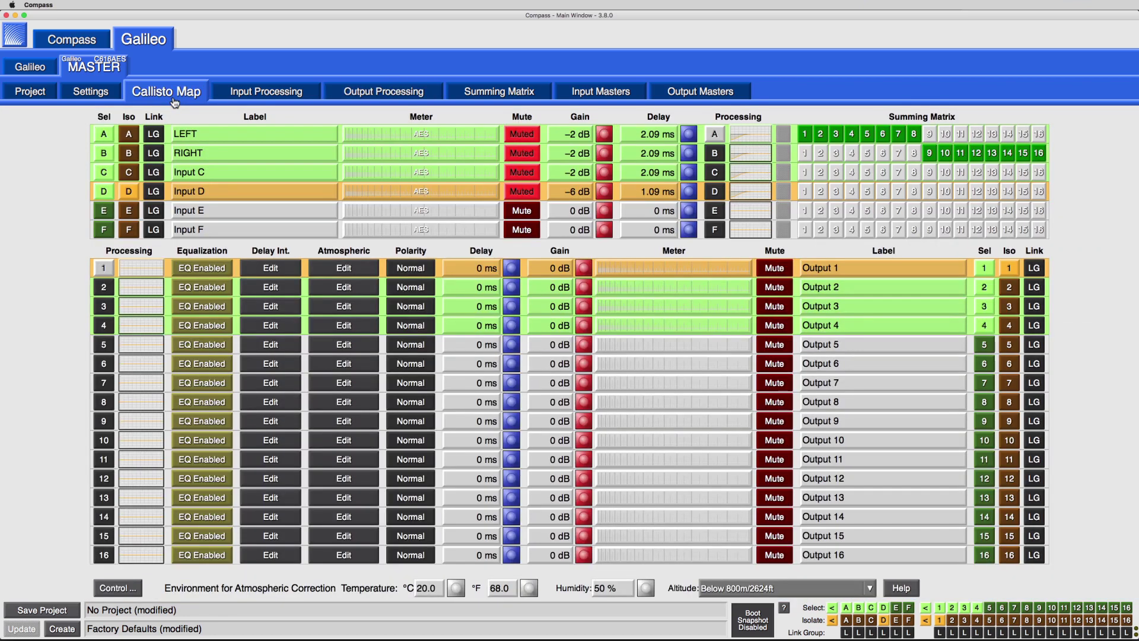
- Rejoin Input D to the group at −4 dB and lower delays to 1 ms for A–C, 0 ms for D
click(130, 195)
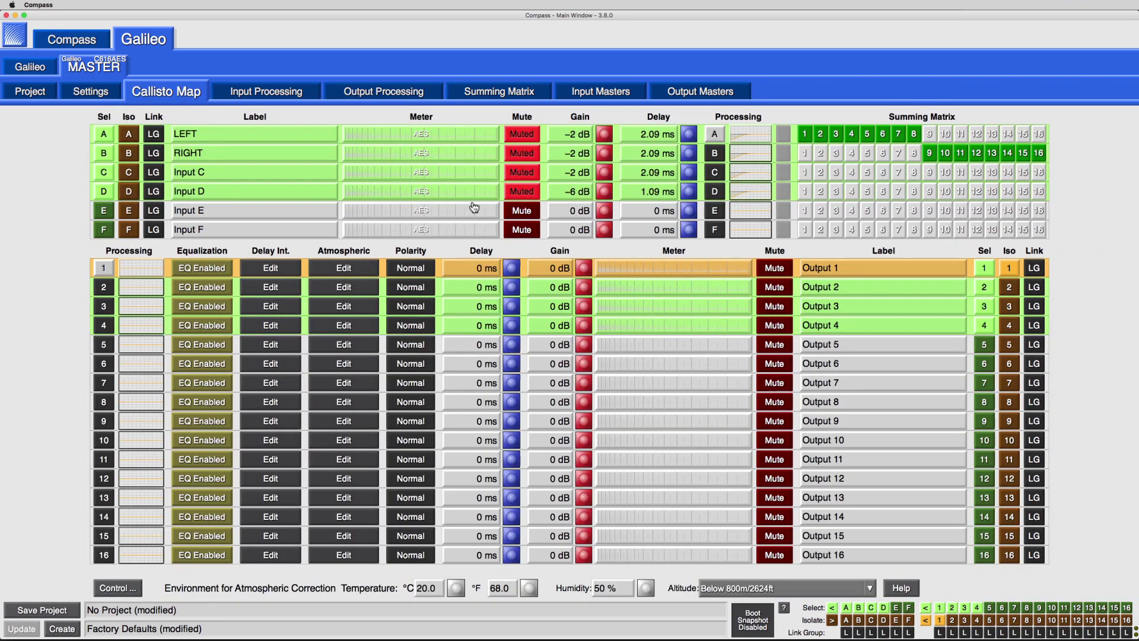
click(569, 191)
text(-4)
key(Return)
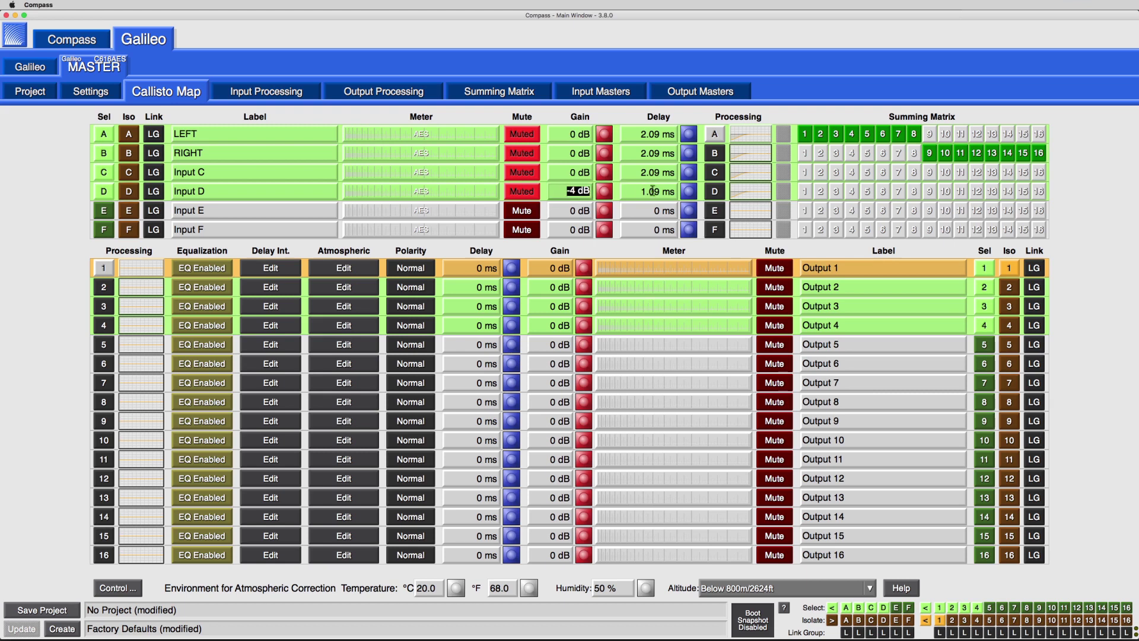
drag(688, 191, 682, 240)
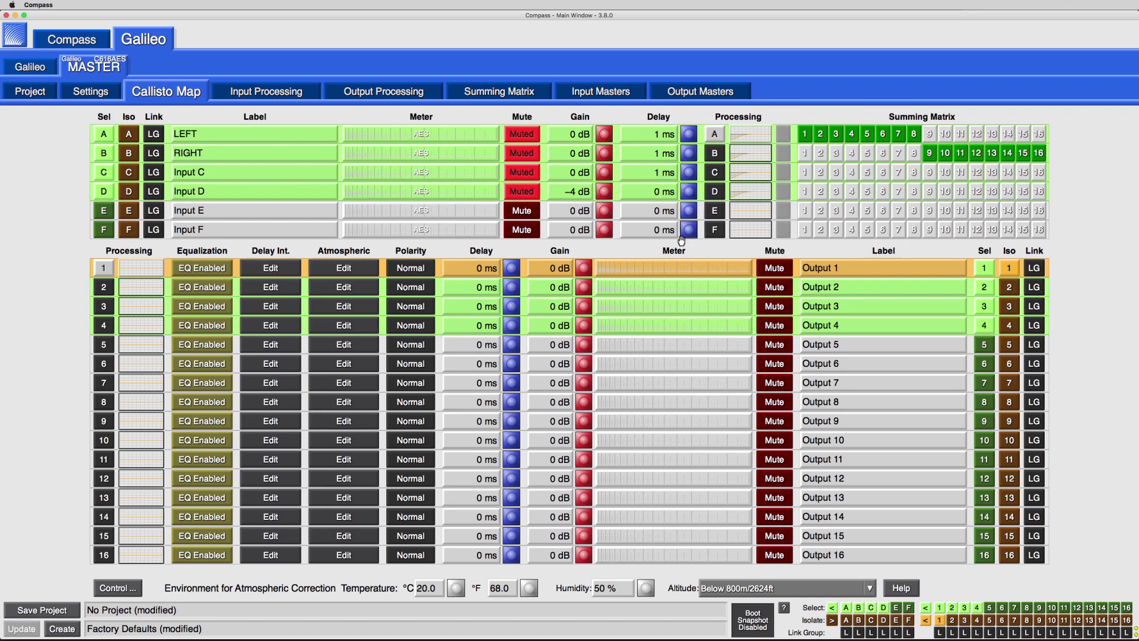
click(405, 94)
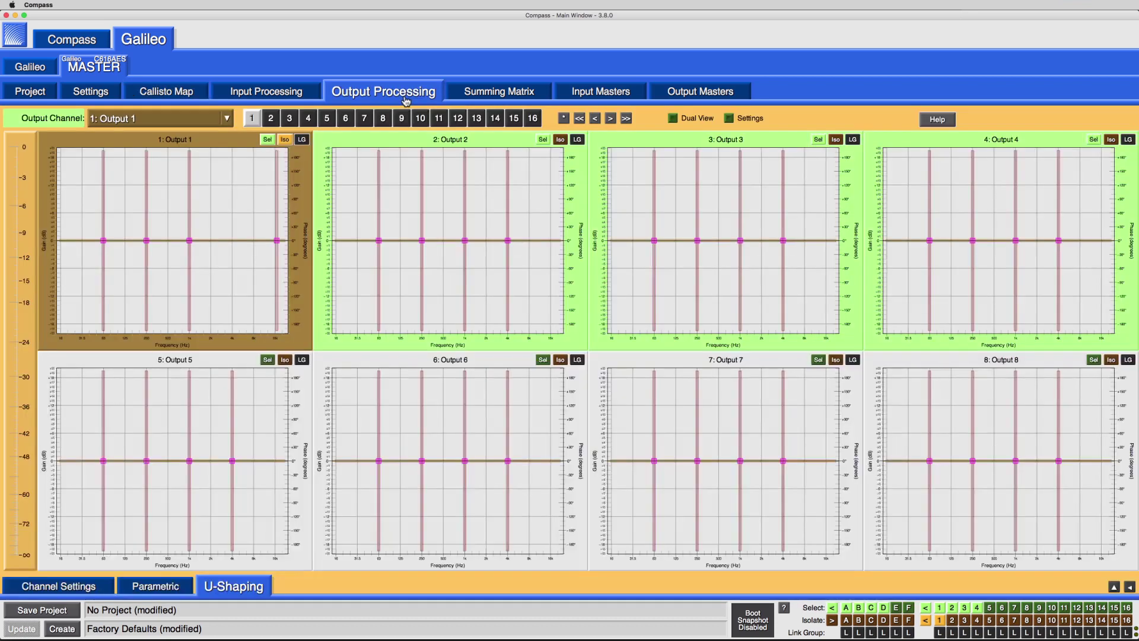
- Add a low U-shaping shelf below 63 Hz to Outputs 1–4, with Output 1's at about +6 dB
click(285, 140)
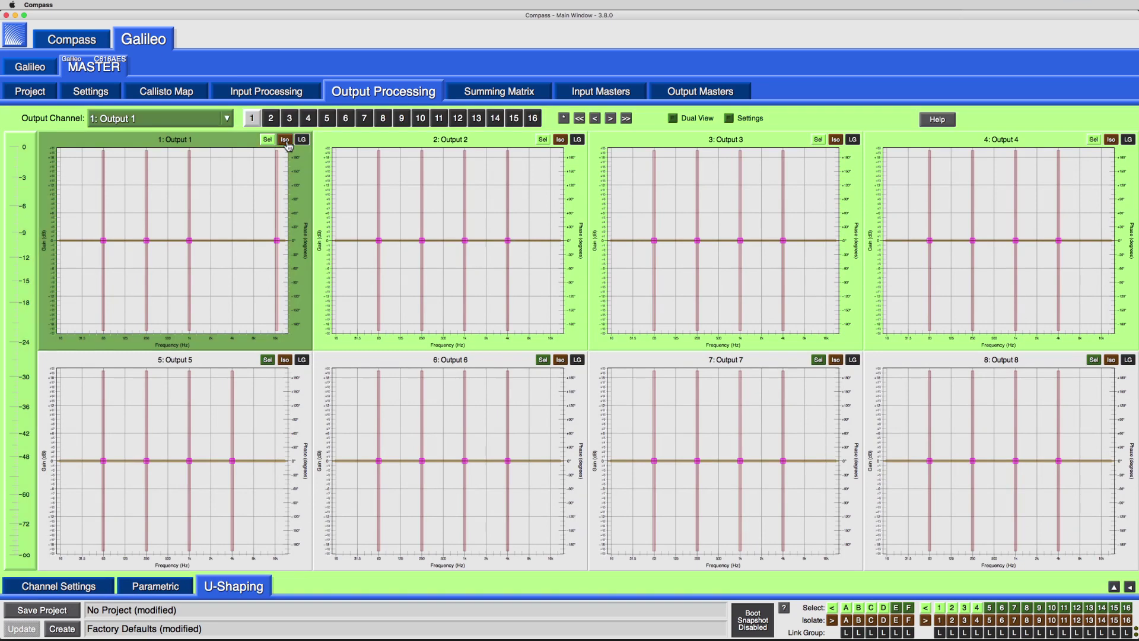
drag(276, 169, 232, 187)
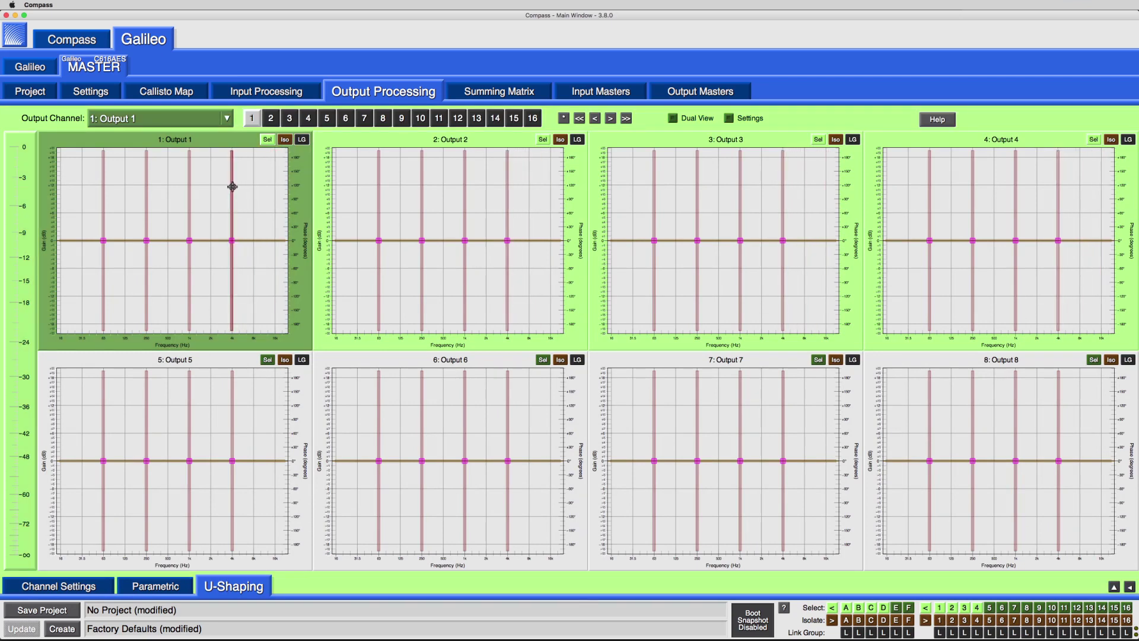
click(286, 141)
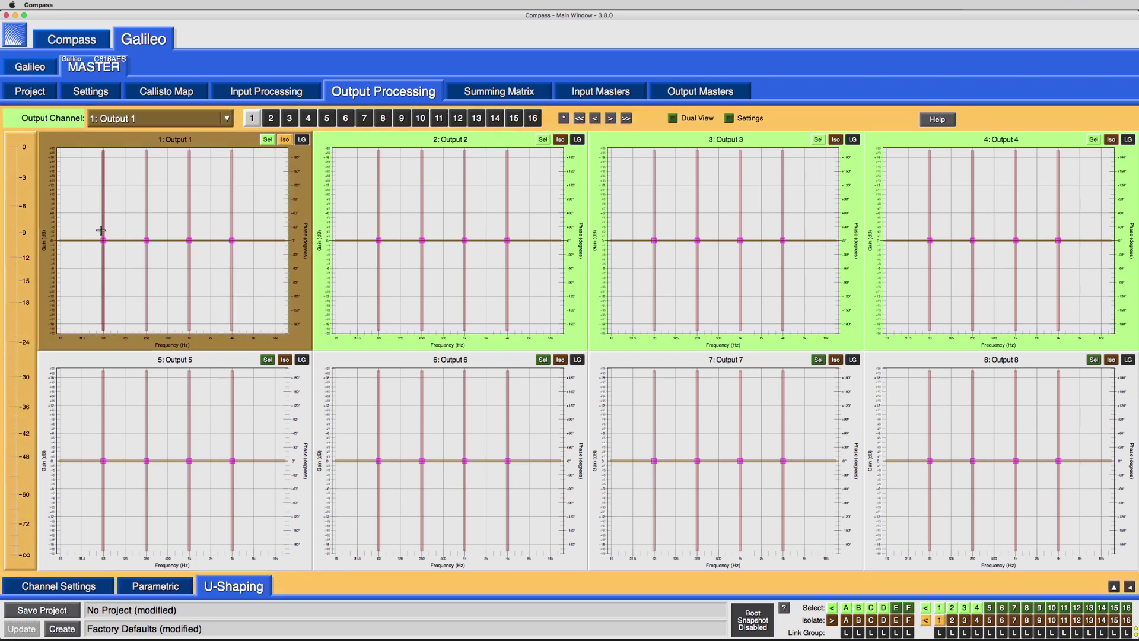
drag(81, 239, 87, 183)
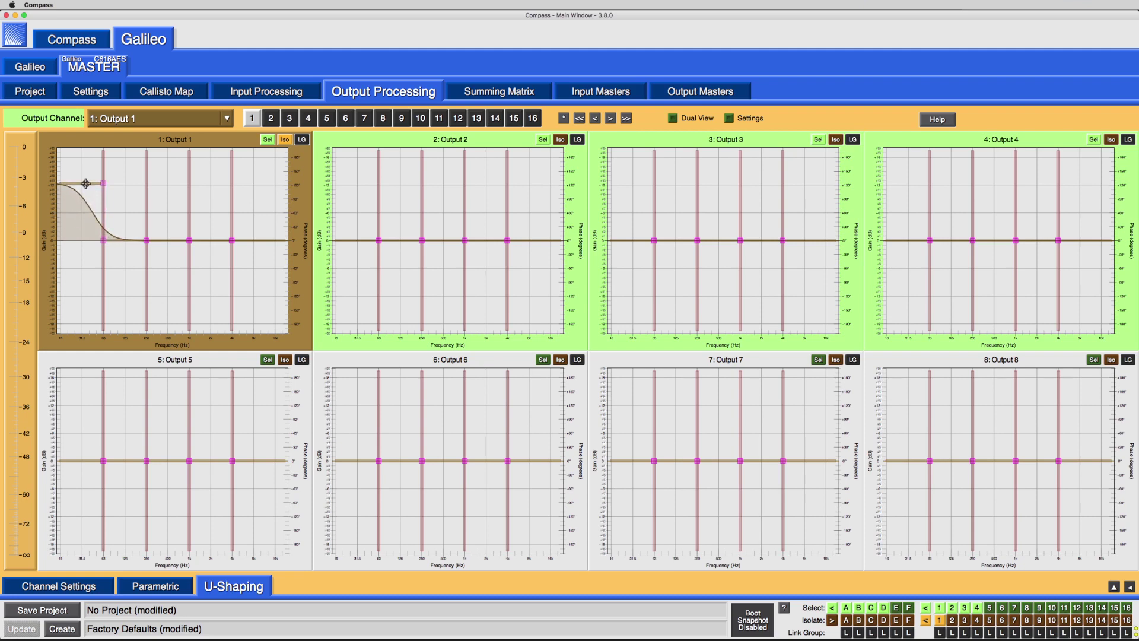
click(284, 141)
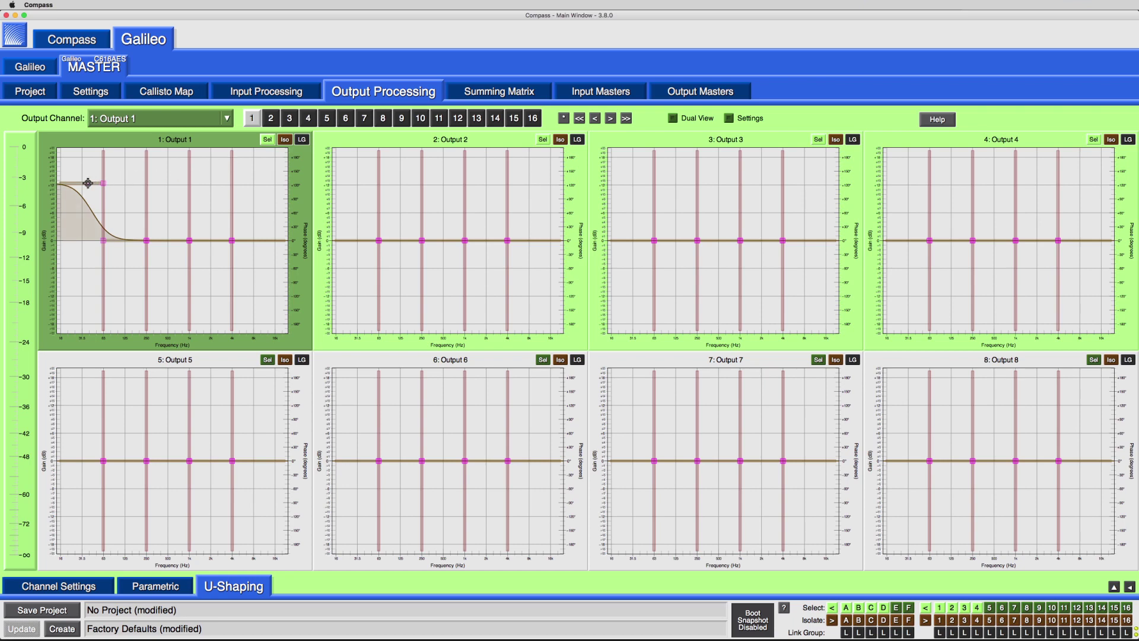
drag(87, 183, 80, 212)
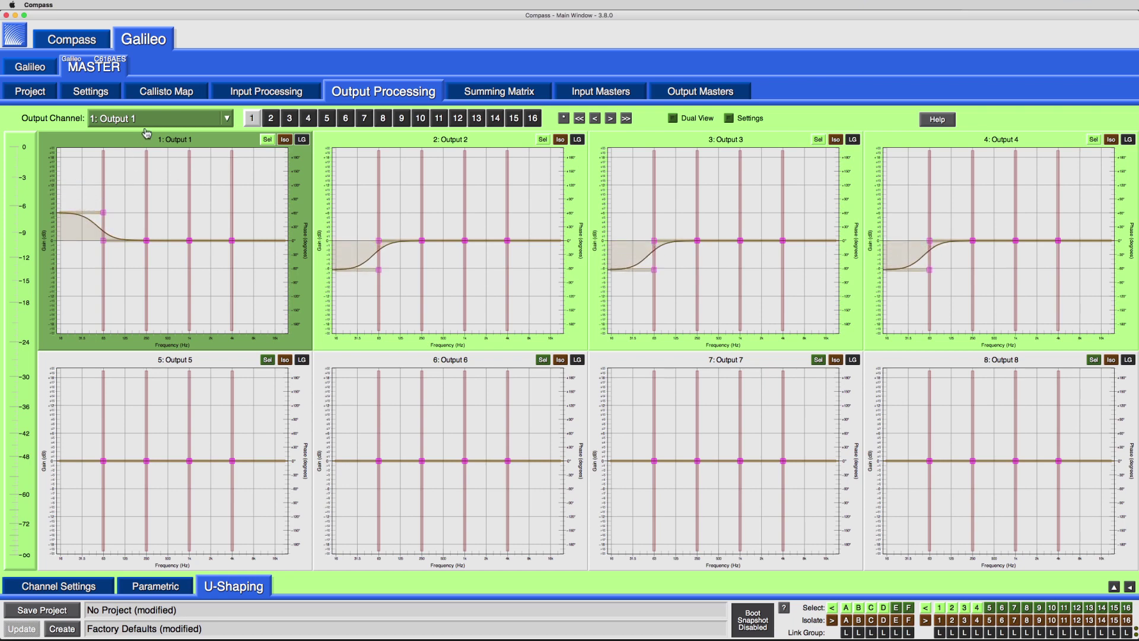
- Set all four linked inputs to −8 dB gain and 2.03 ms delay on the Callisto Map
click(170, 96)
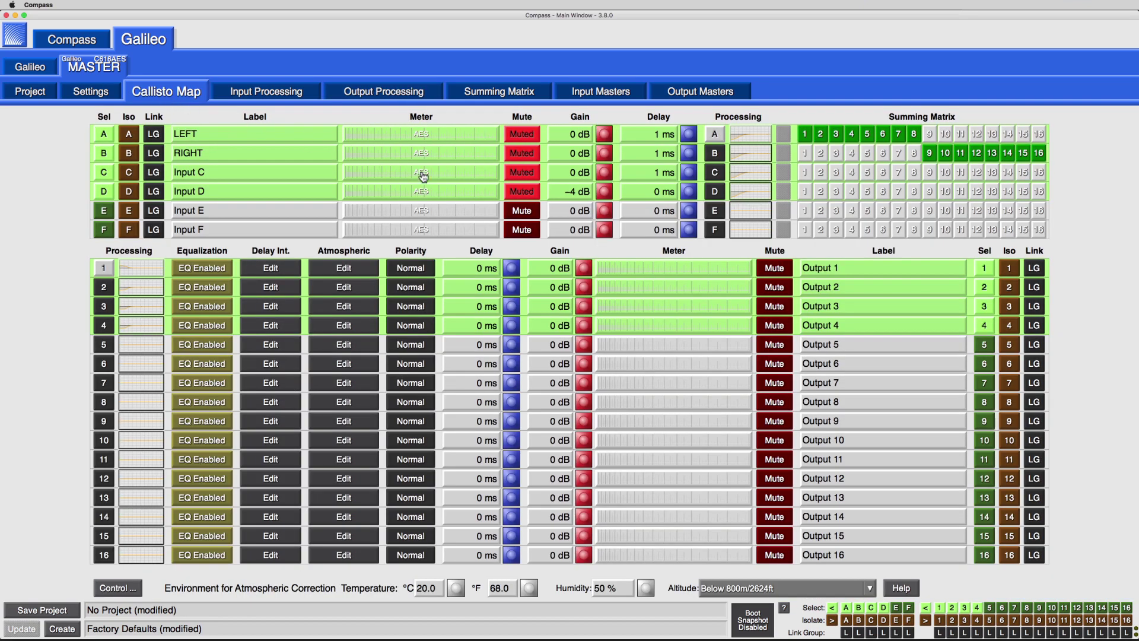
click(555, 191)
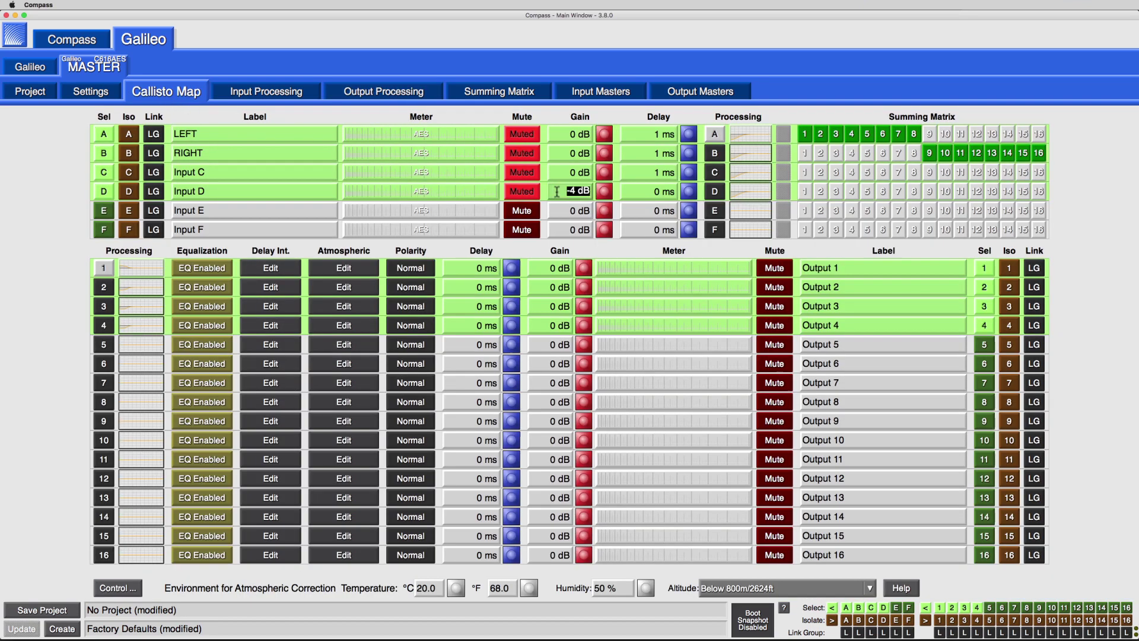
text(-8)
key(alt+Return)
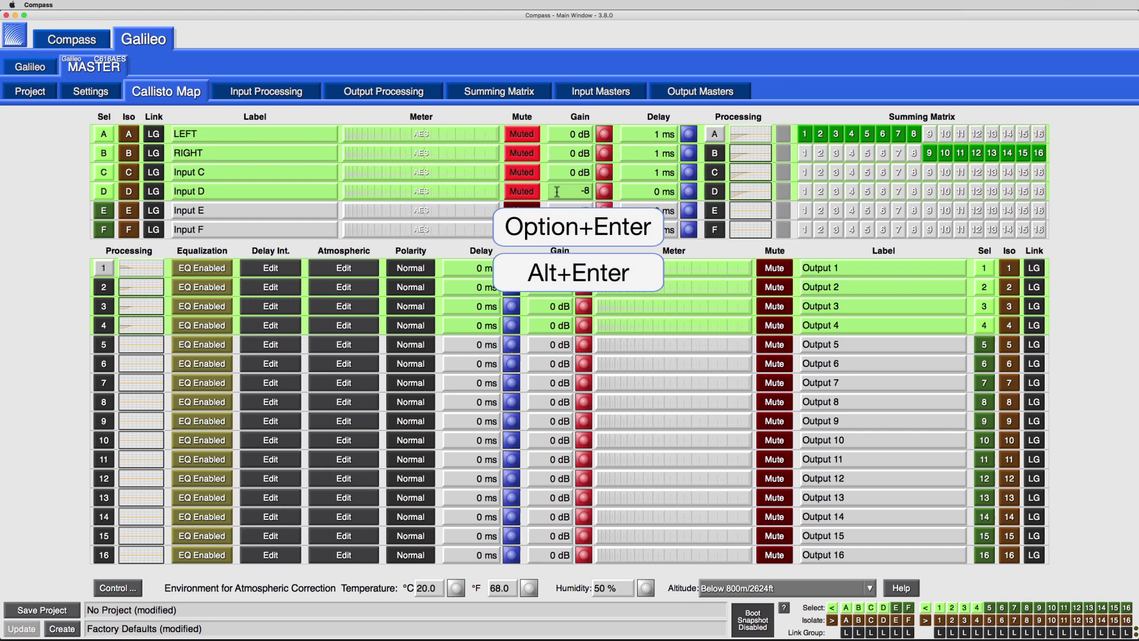
key(alt+Return)
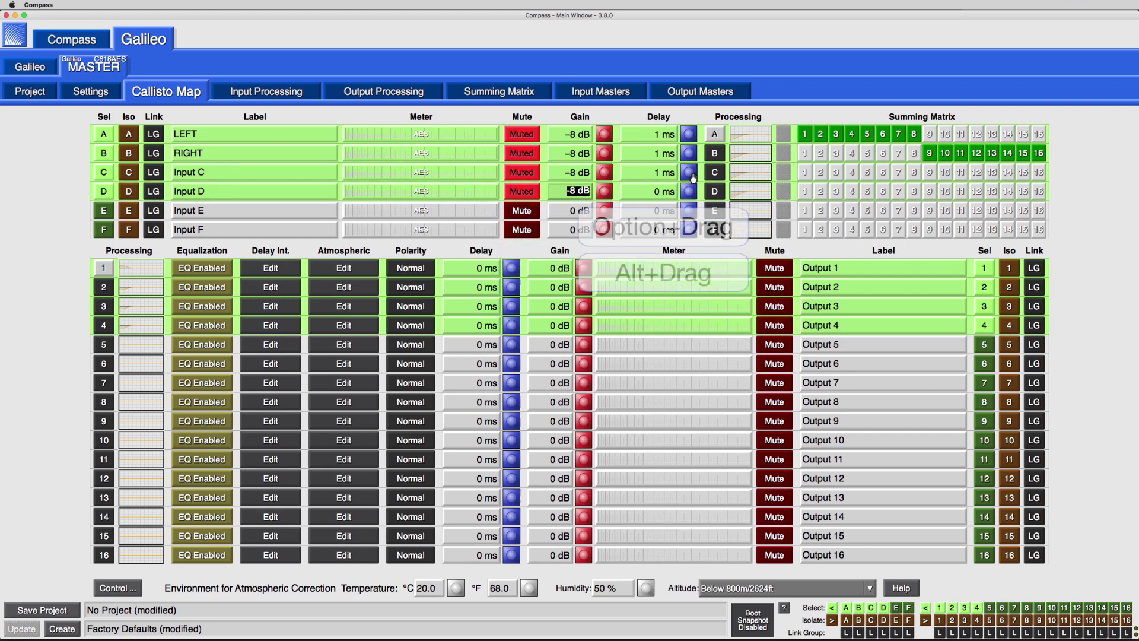
drag(693, 178, 696, 137)
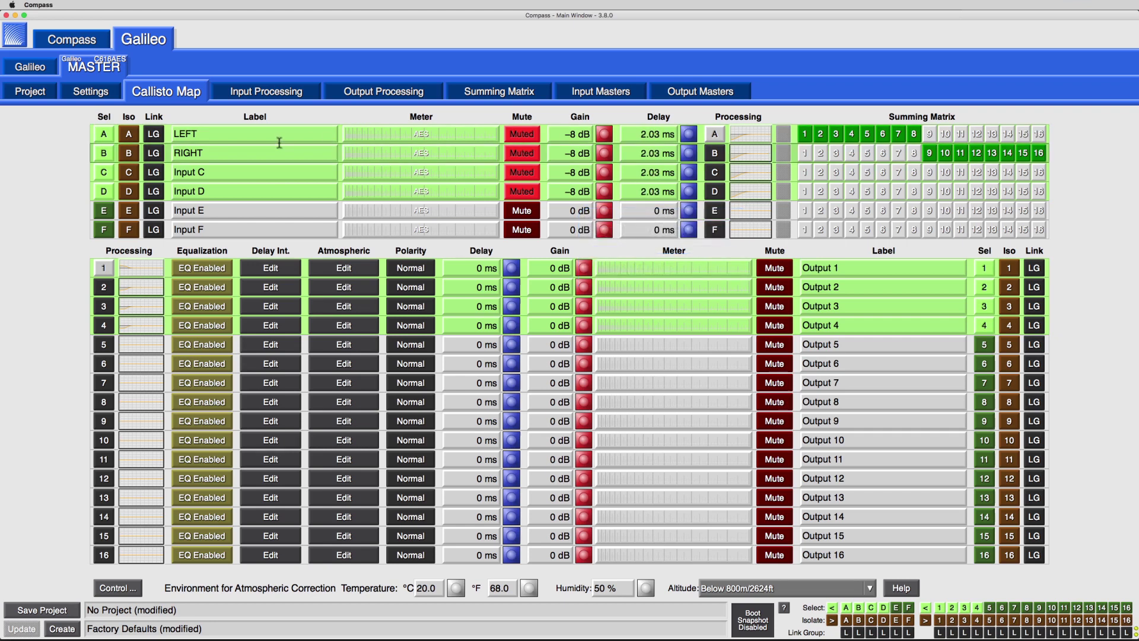
- Enable input link Group 1 and assign LEFT, RIGHT, Input C and Input D to it as LG1
click(158, 136)
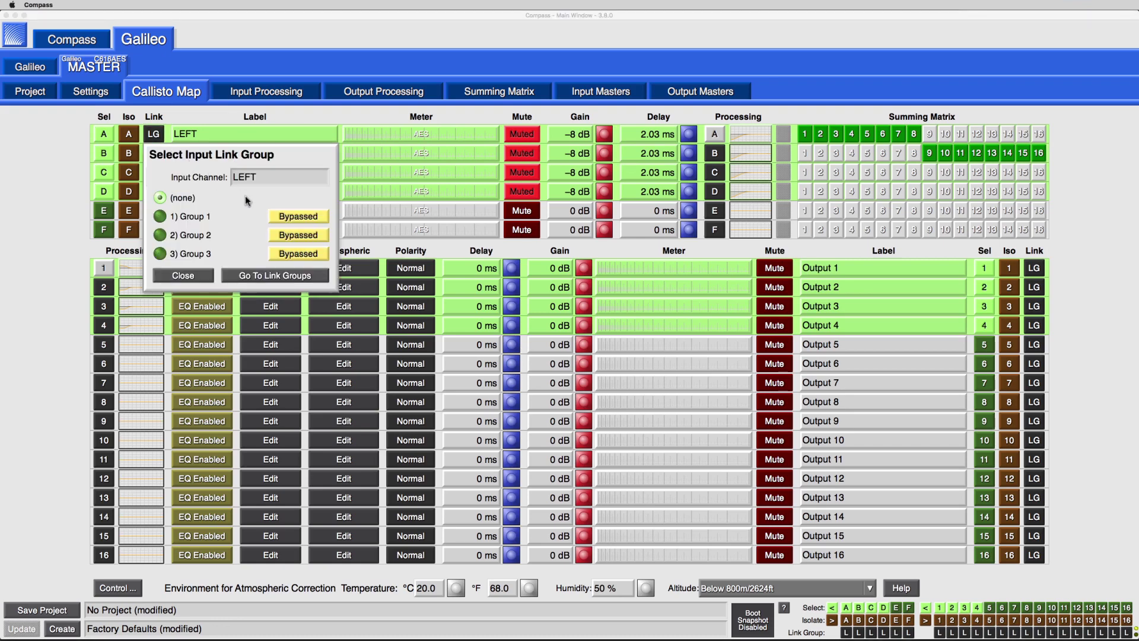
click(276, 221)
click(164, 218)
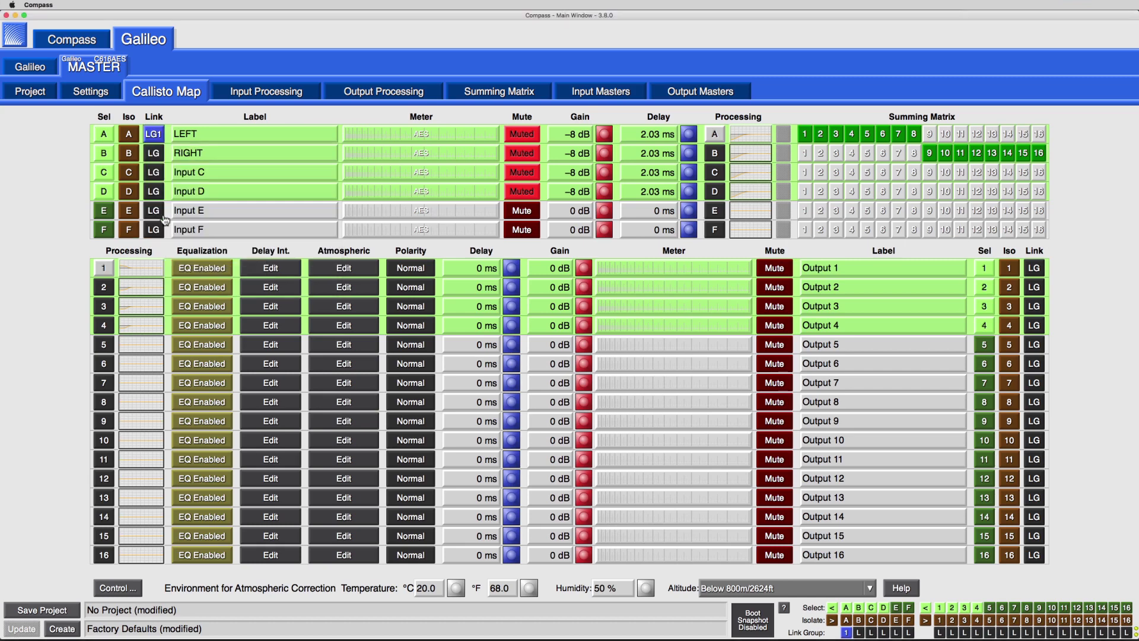
click(153, 153)
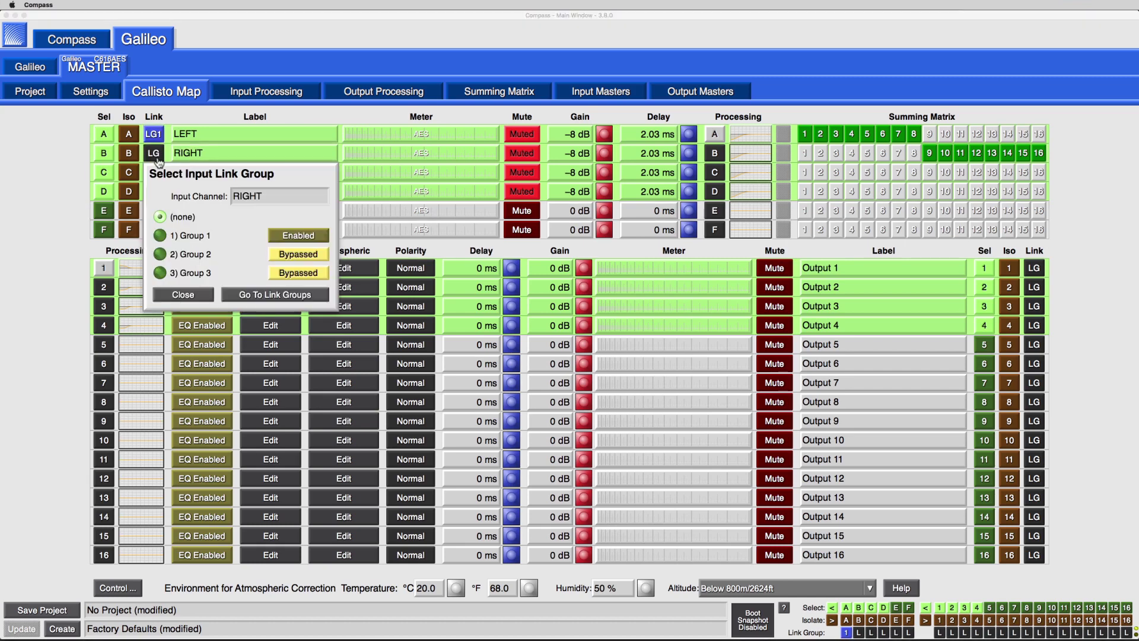
click(159, 235)
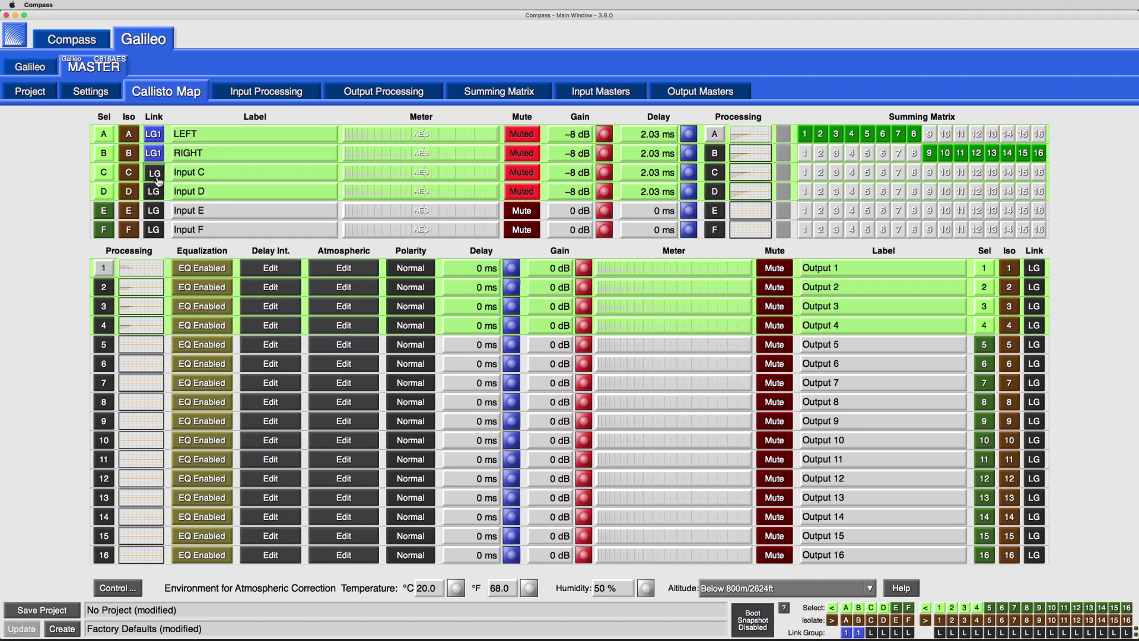
click(155, 174)
click(160, 254)
click(154, 191)
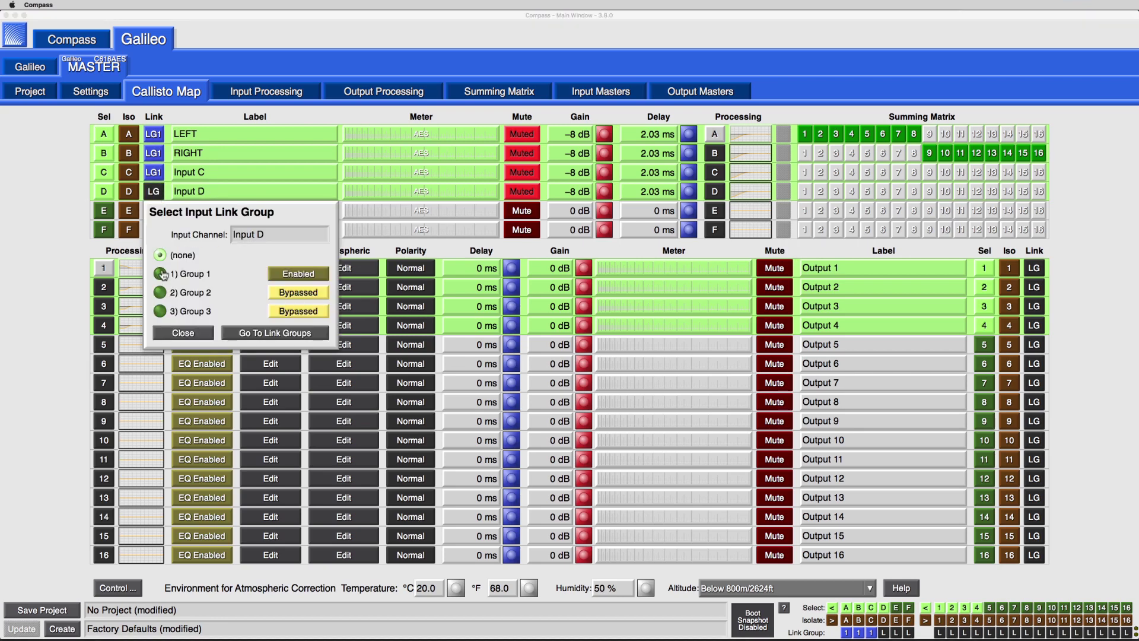
click(161, 272)
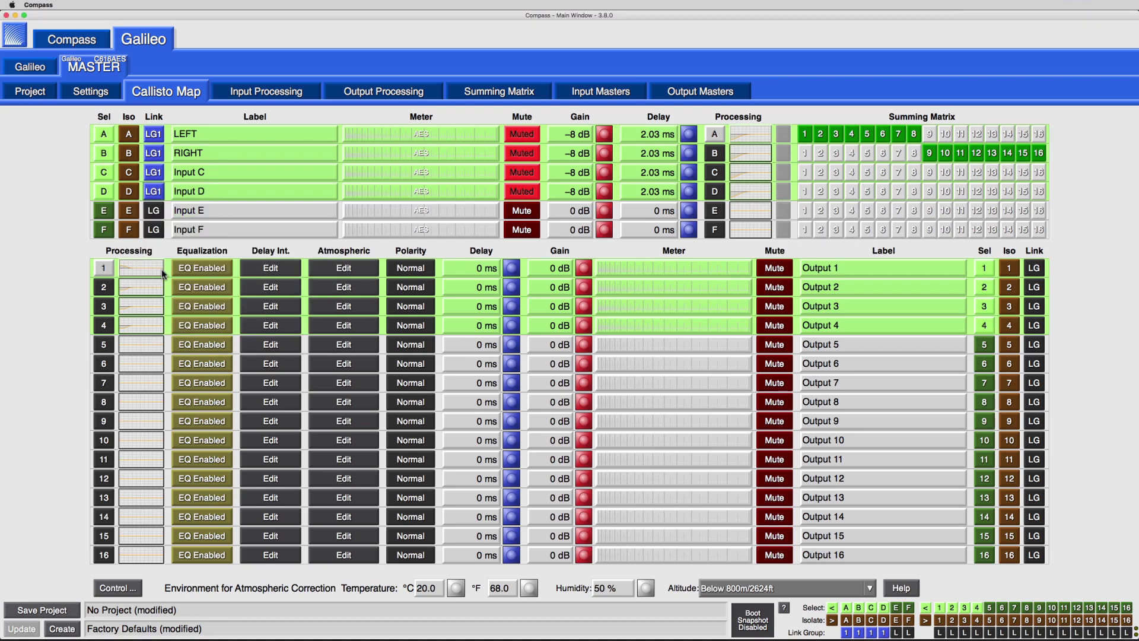
click(110, 196)
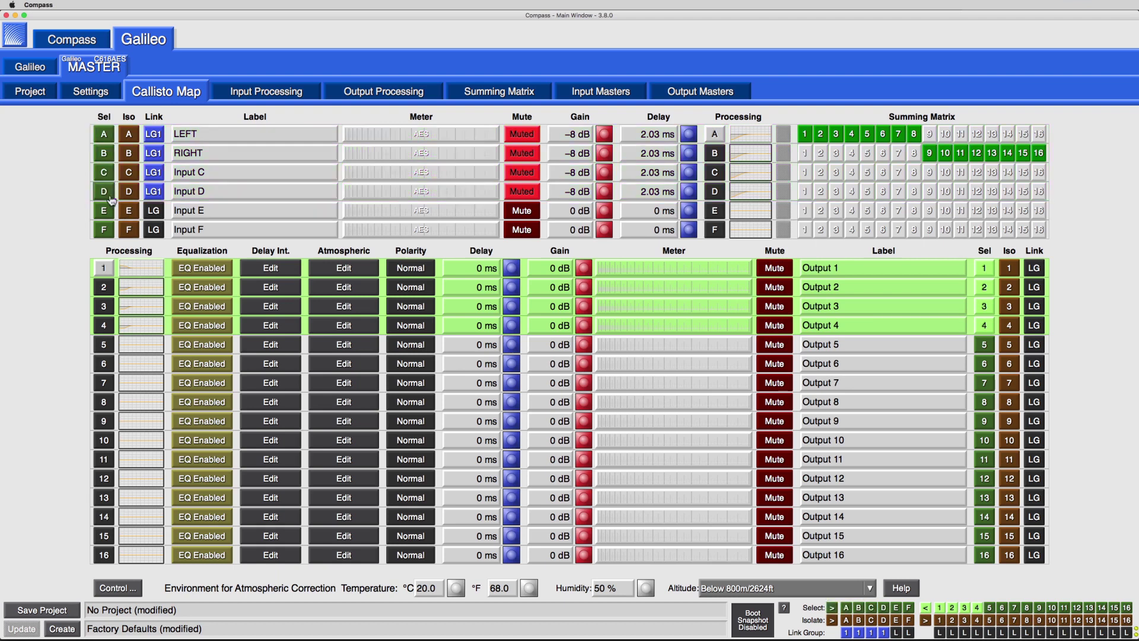
click(105, 135)
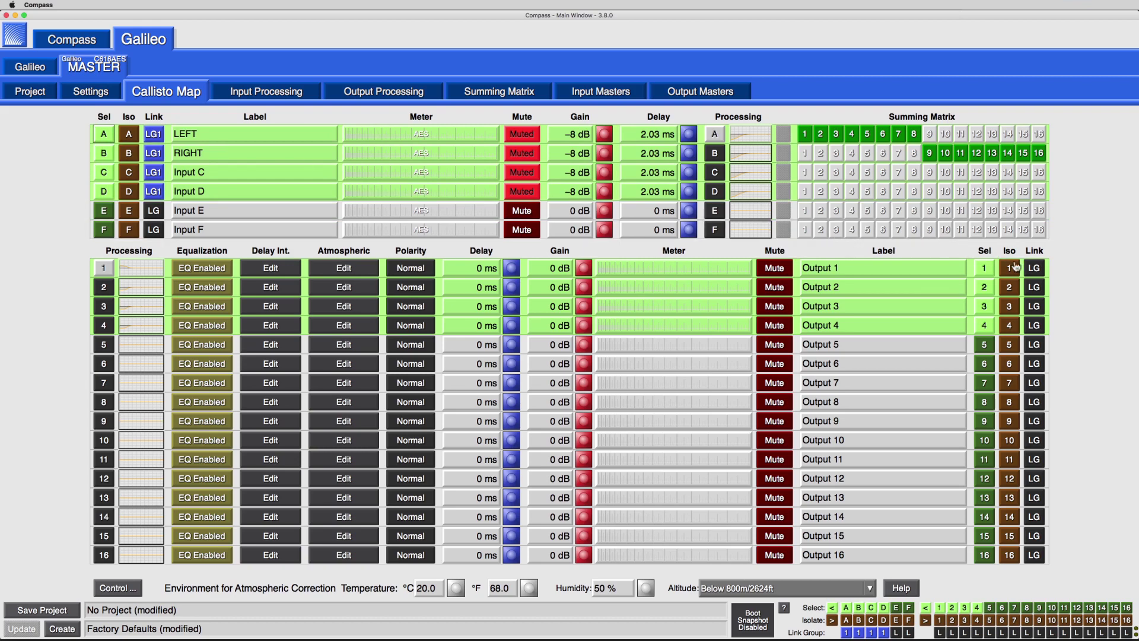
- Enable output link Groups 1 and 2 in the Link Groups settings
click(1035, 270)
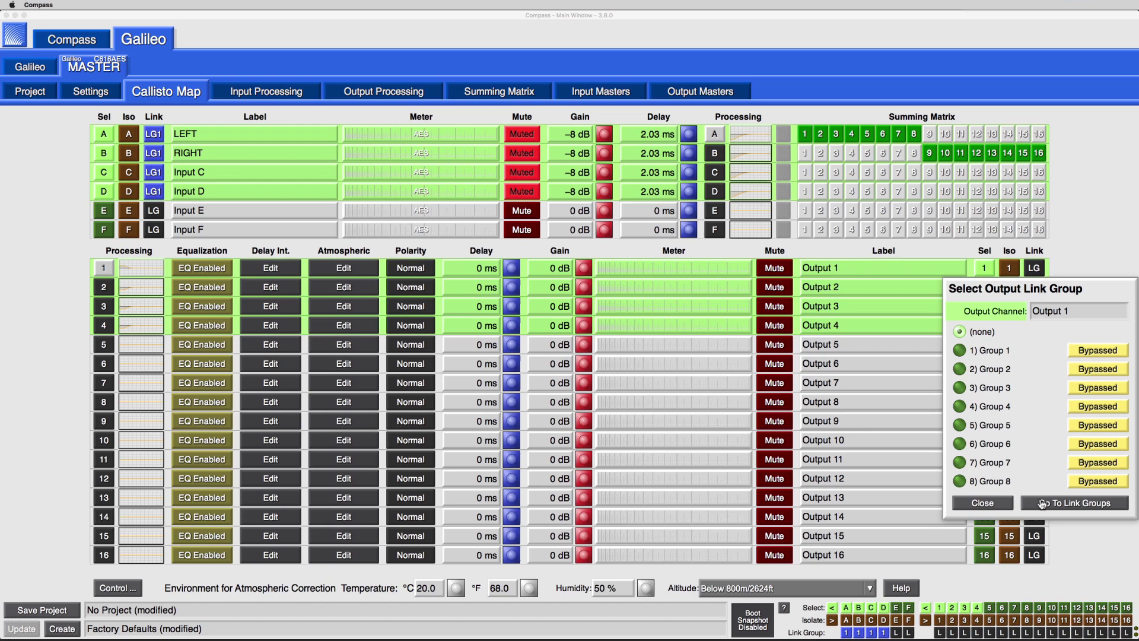
click(1042, 504)
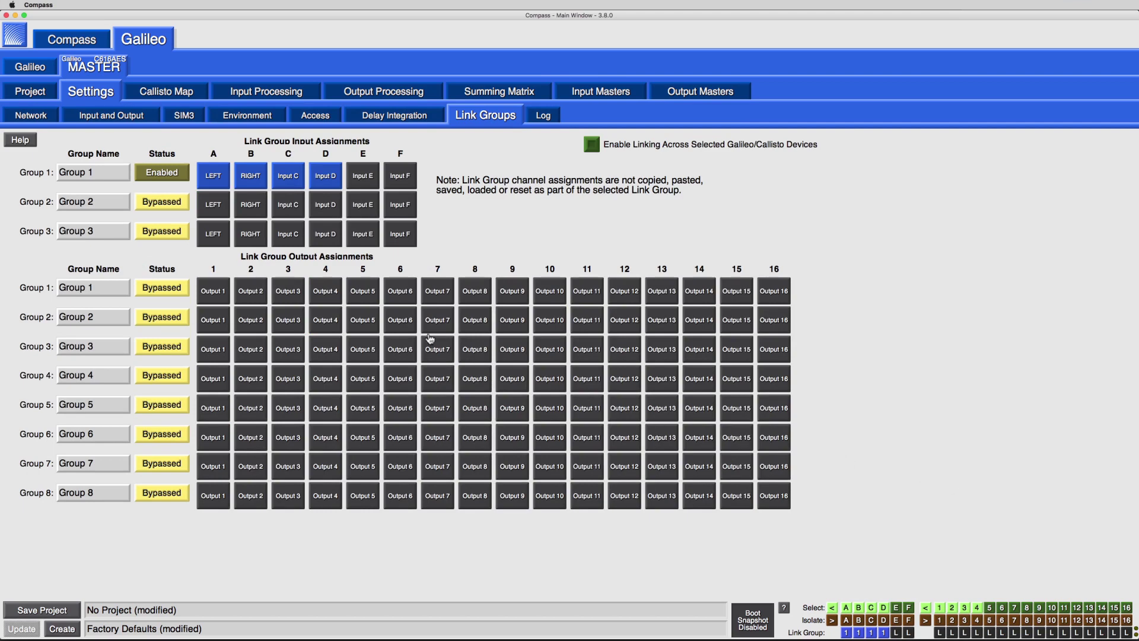
click(175, 295)
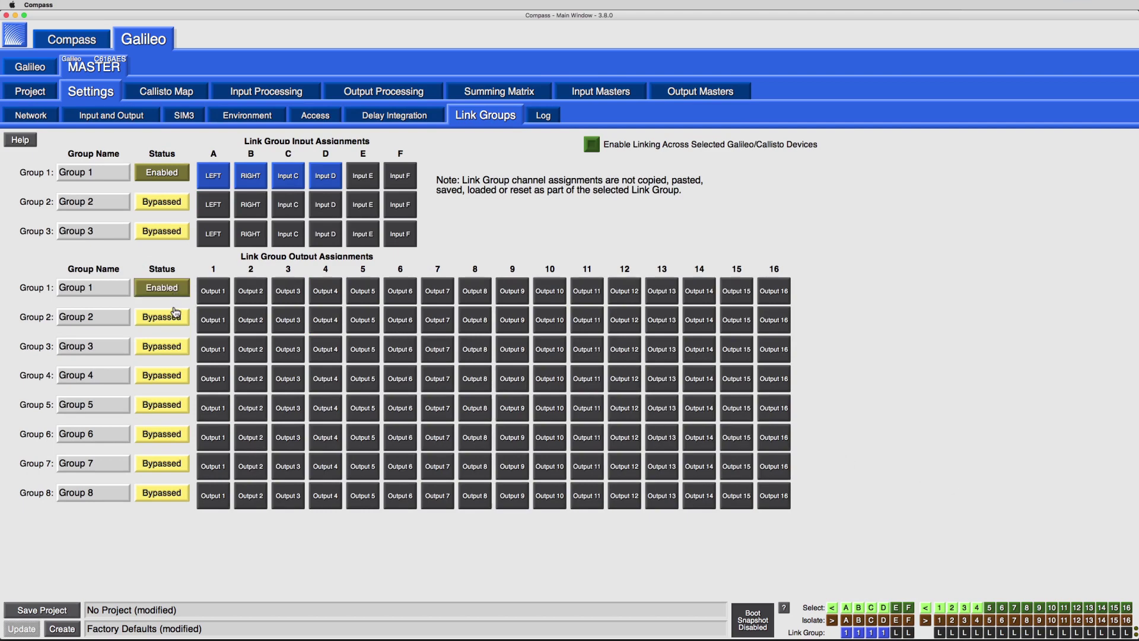
click(173, 320)
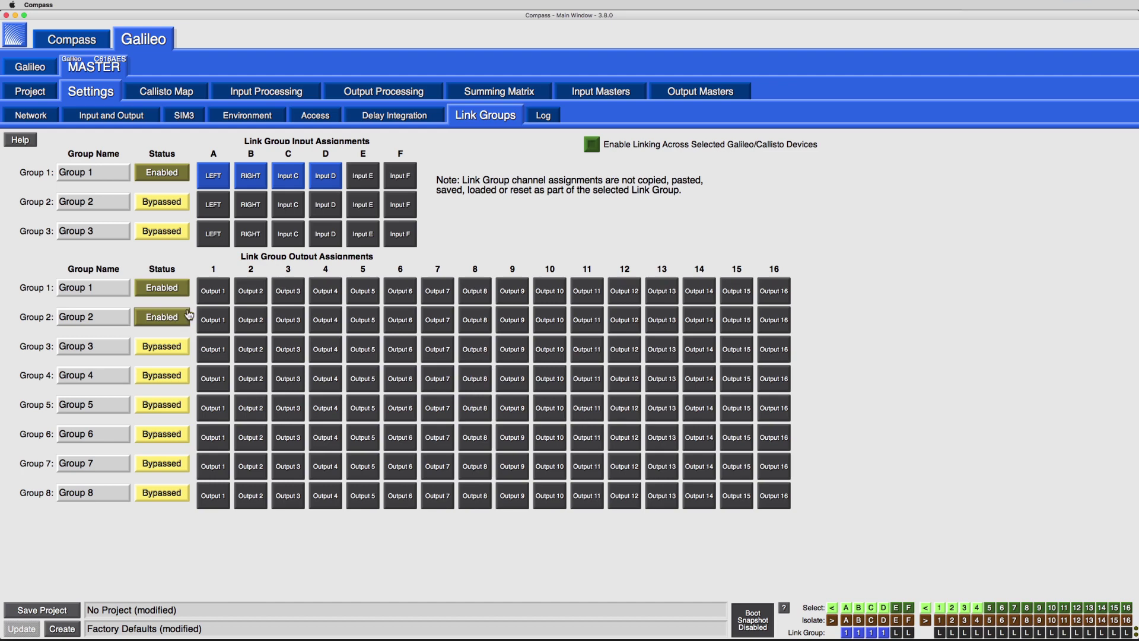
- Assign Outputs 1–8 to output Group 1 and Outputs 9–12 to Group 2
click(209, 300)
click(250, 302)
click(283, 302)
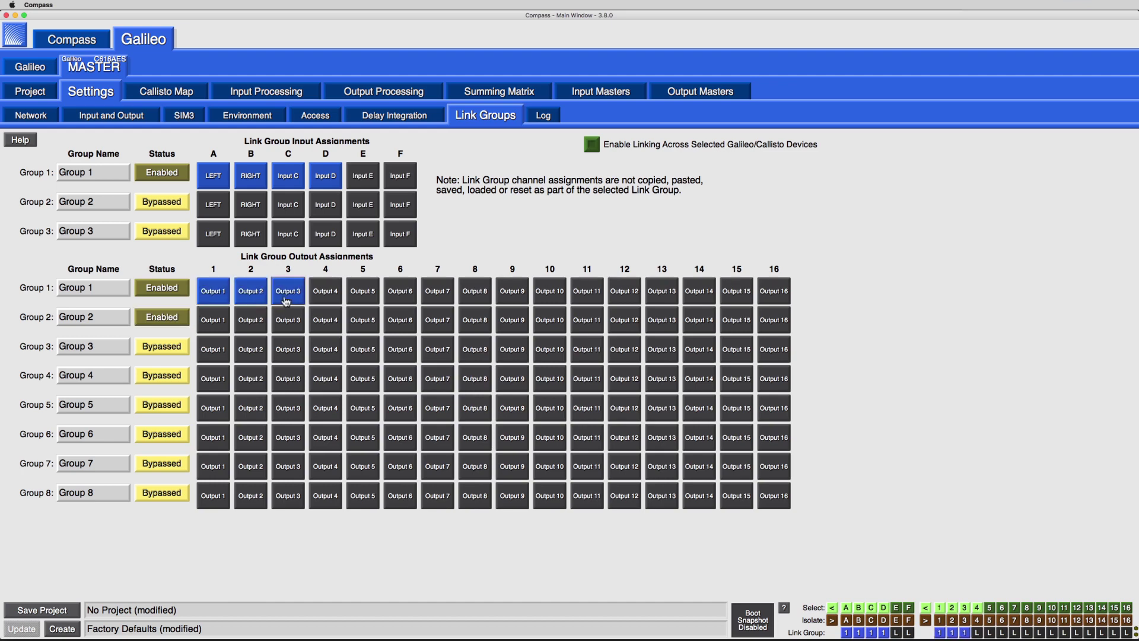
click(321, 301)
click(359, 300)
click(402, 300)
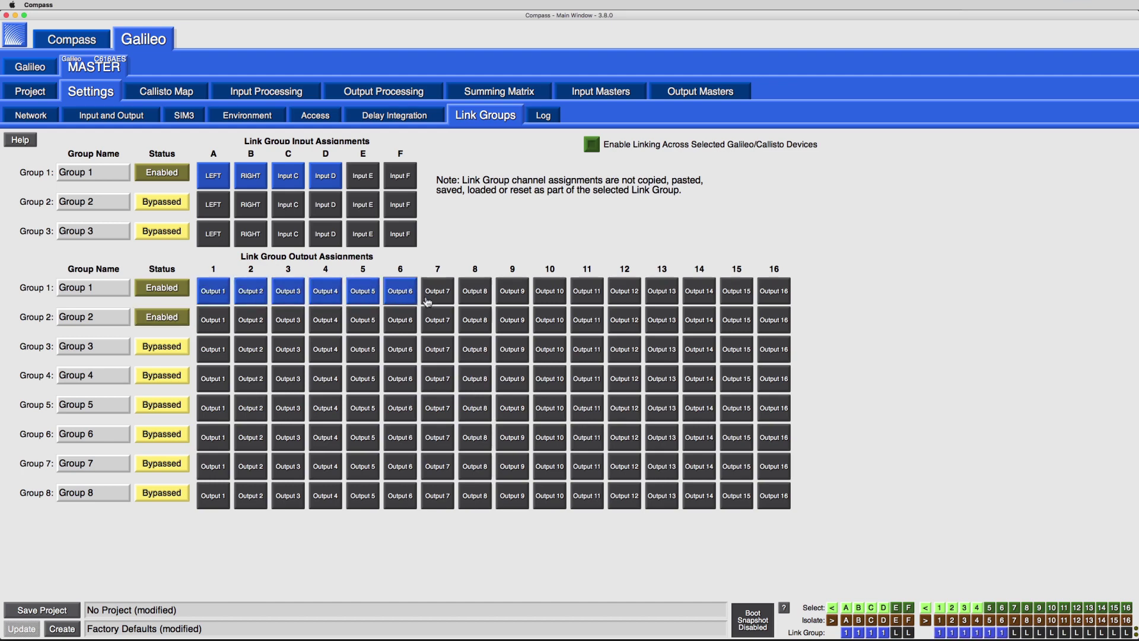
click(428, 302)
click(469, 301)
click(509, 326)
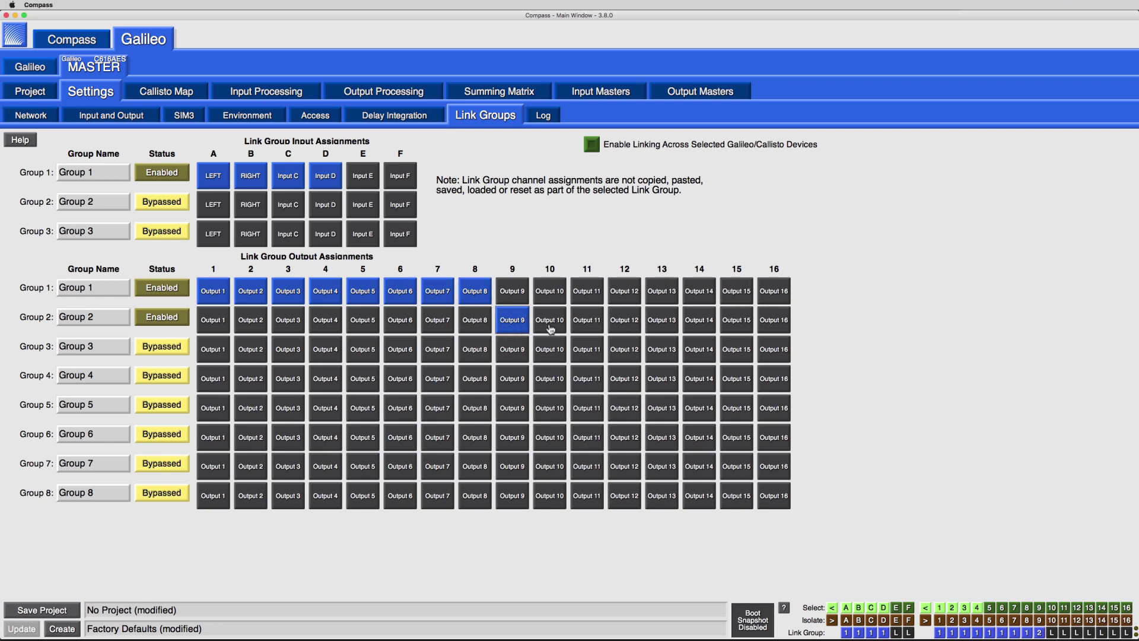
click(550, 327)
click(587, 327)
click(625, 328)
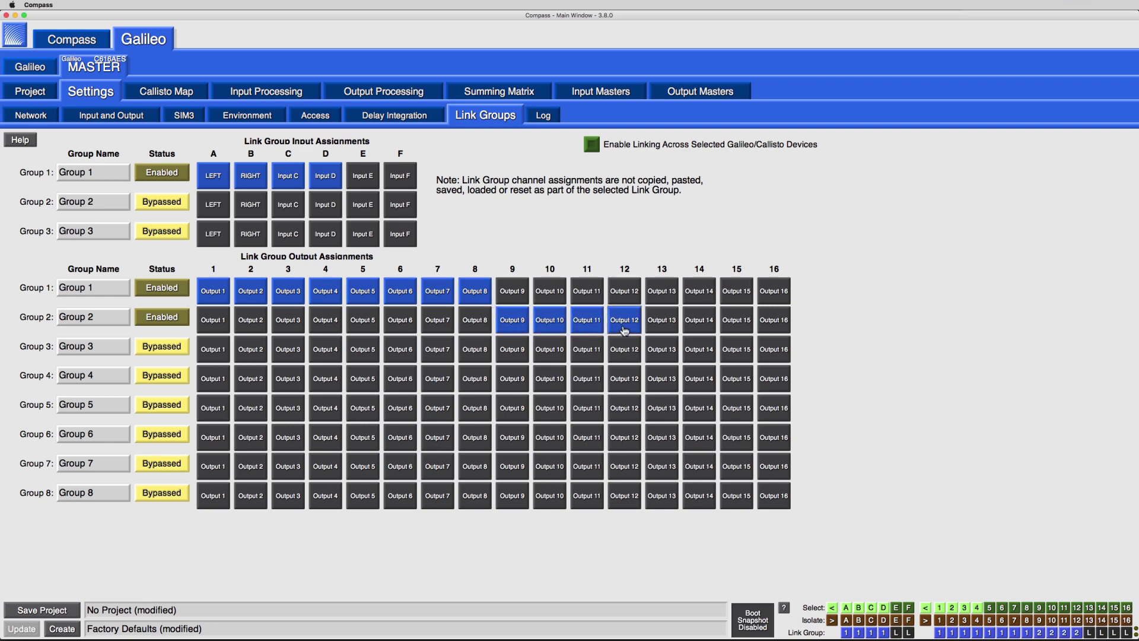
- Deselect Outputs 1–4 in the Callisto Map and select Output 9 with its LG2 group
click(184, 97)
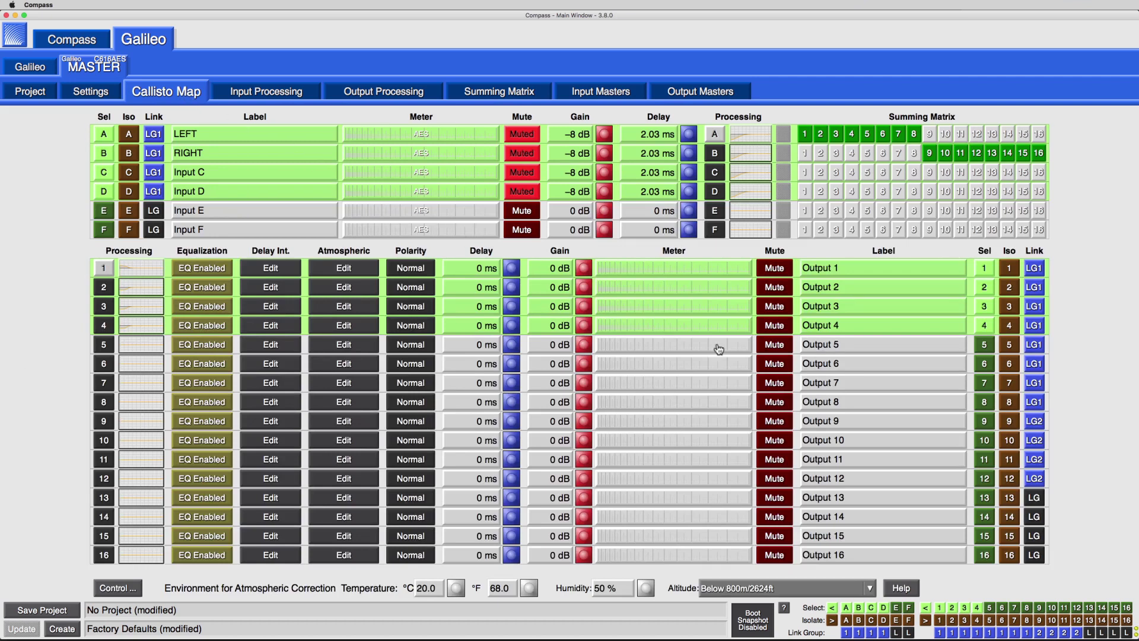
click(985, 404)
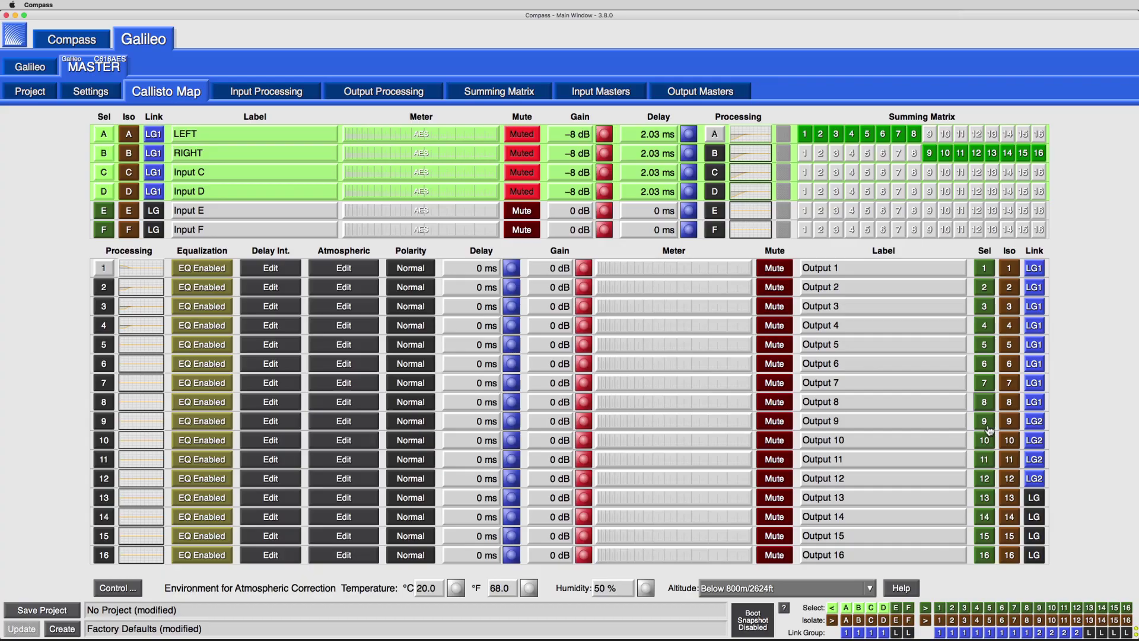
click(985, 421)
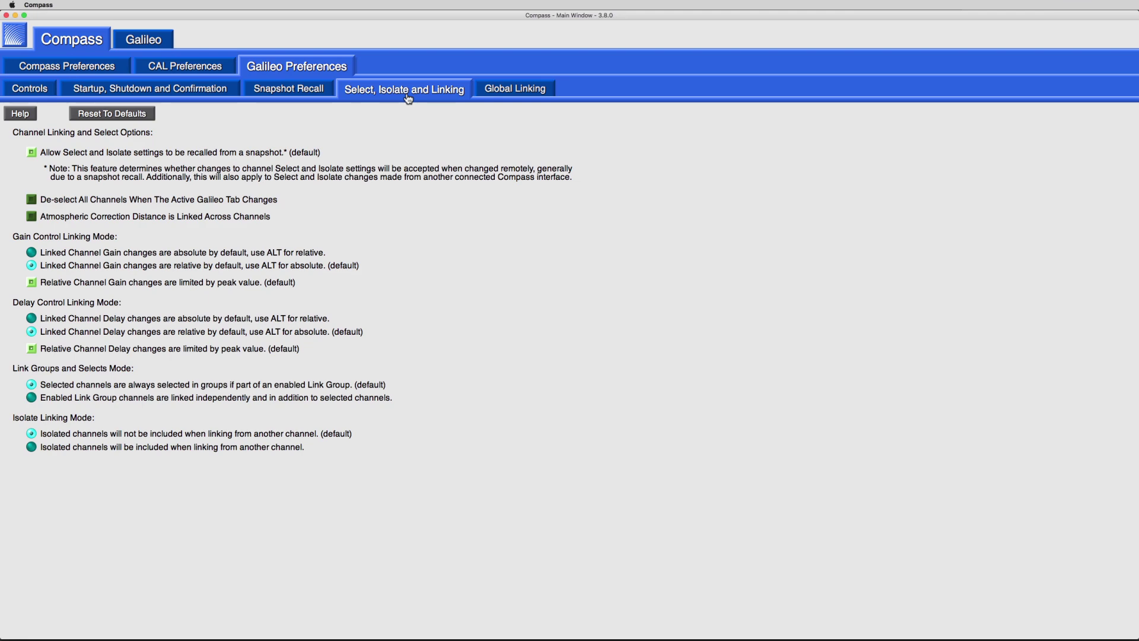
- Leave the Select, Isolate and Linking preferences and return to the Galileo channel map
click(159, 47)
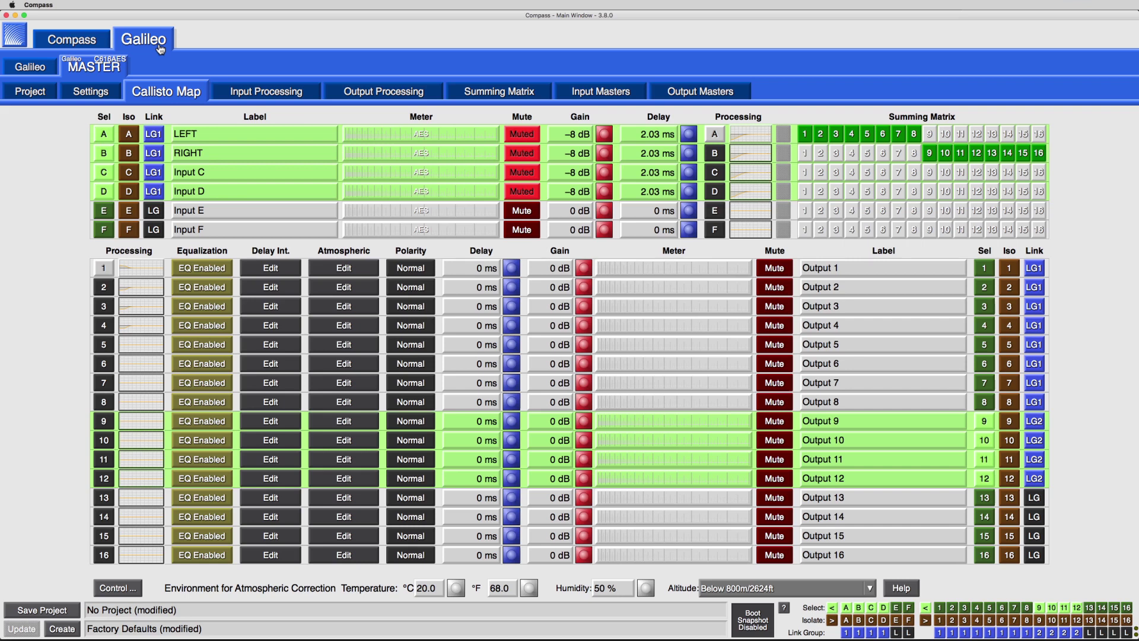